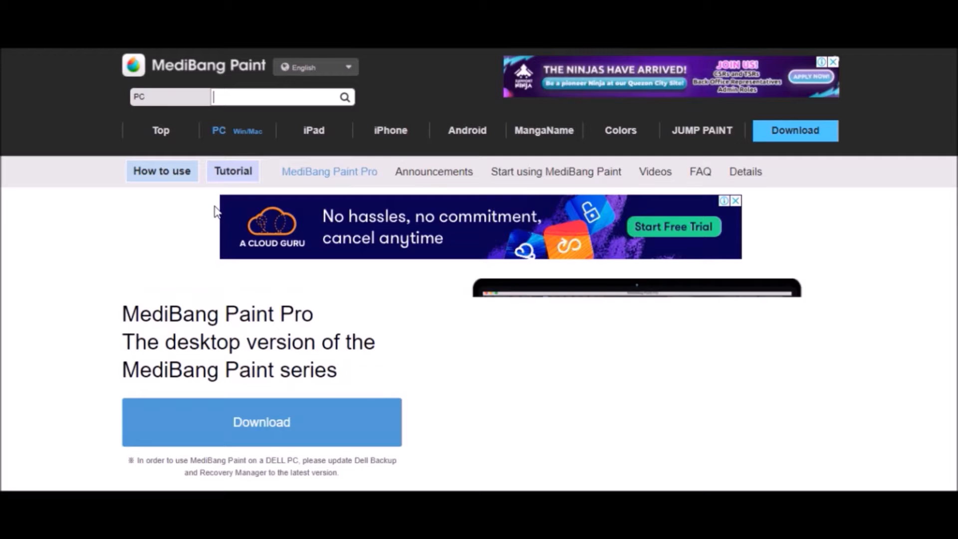
Download the Windows (64bit) version of MediBang Paint Pro from its download page
click(304, 424)
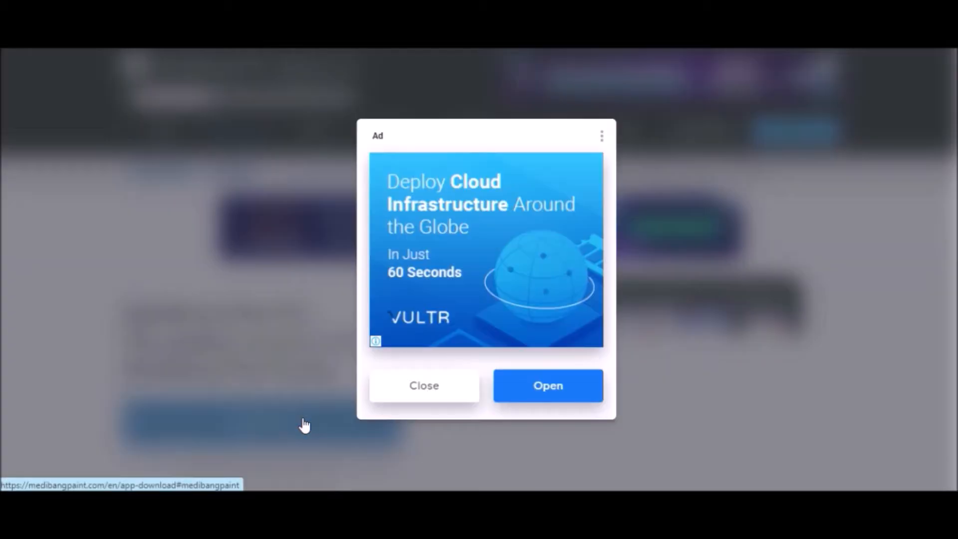
click(423, 387)
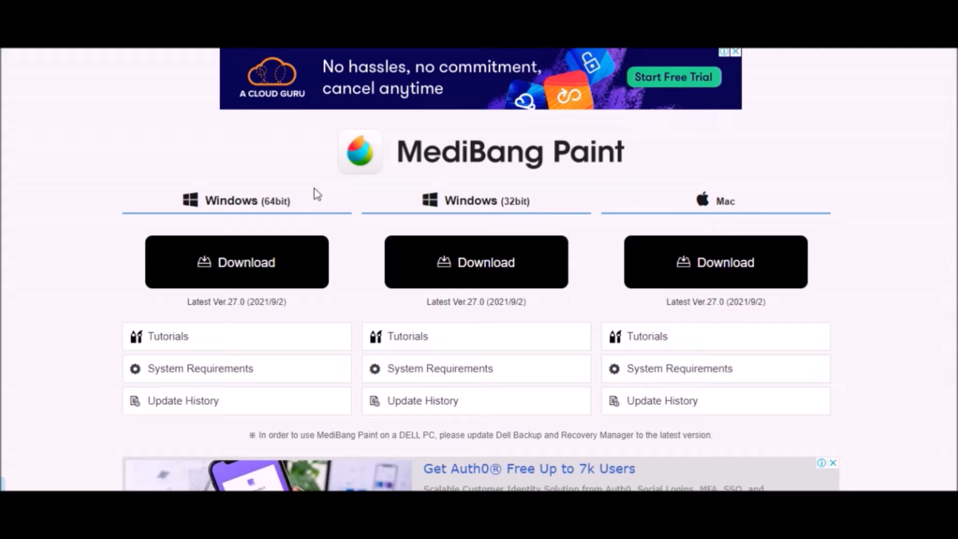
click(243, 268)
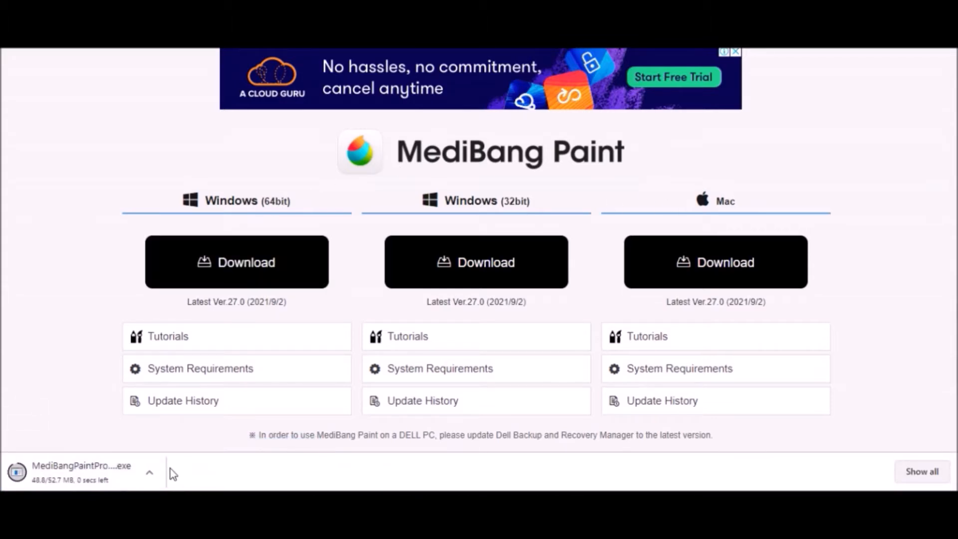
Run the downloaded installer with English as the setup language and agree to install the Microsoft Visual C++ redistributable package
click(105, 477)
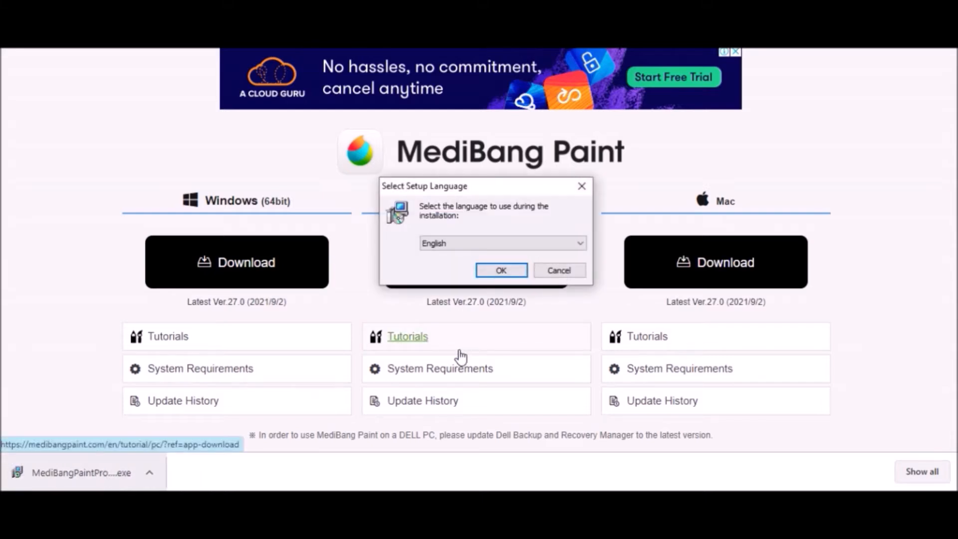
click(497, 273)
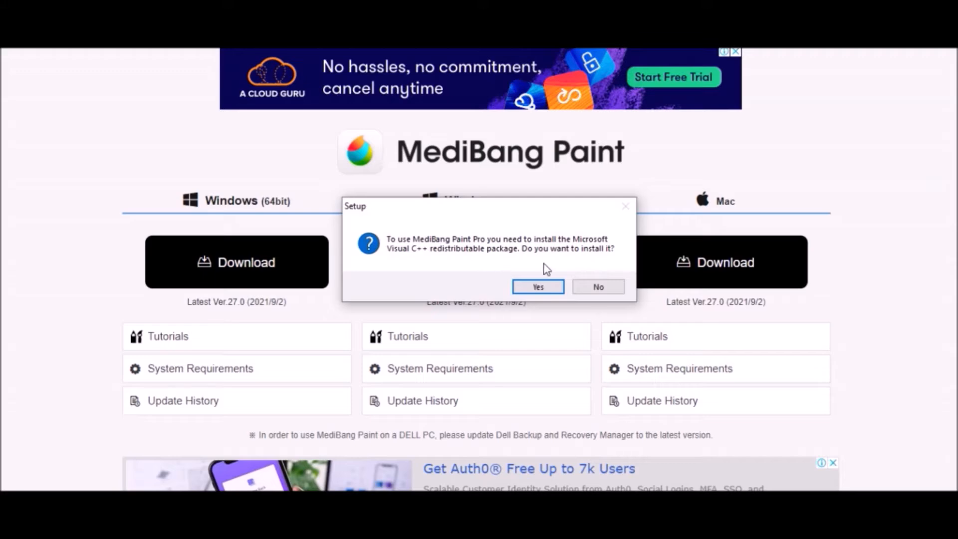
click(538, 287)
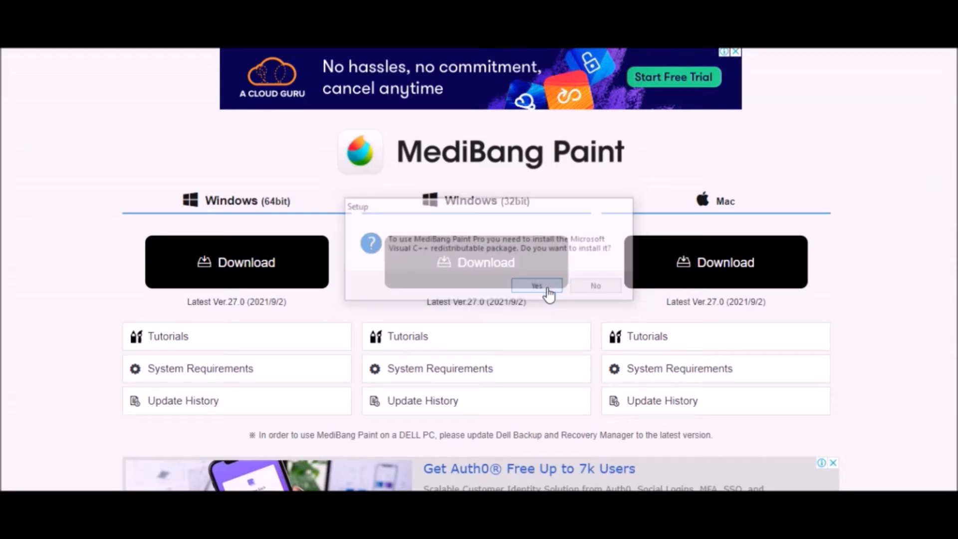
Switch to MediBang Paint Pro and close the startup advertisement and the Medibang Cloud Service window
mouse_move(548, 406)
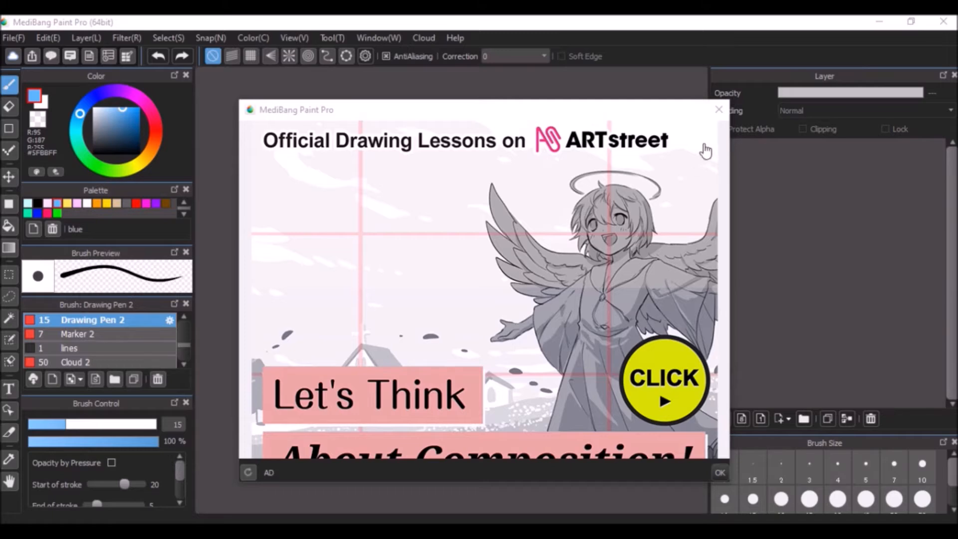
click(718, 109)
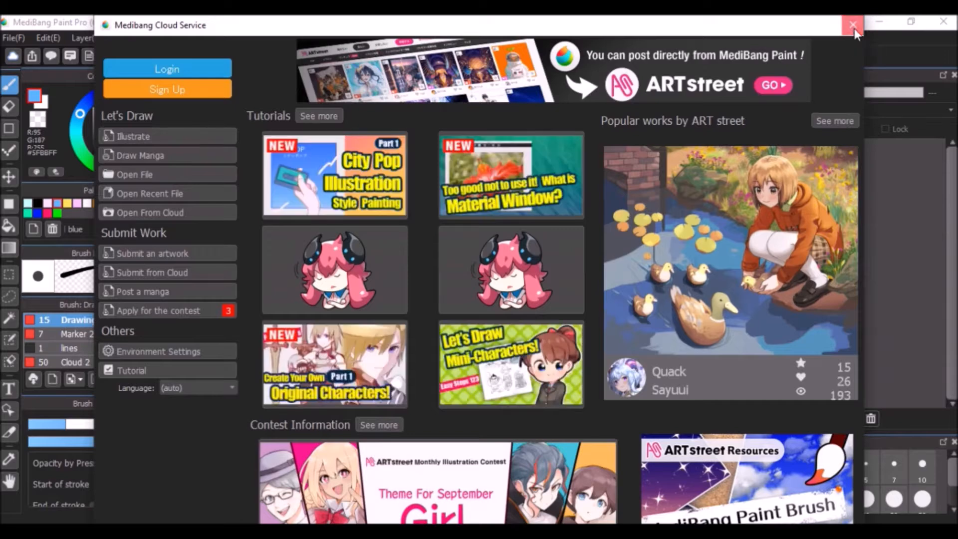
click(854, 28)
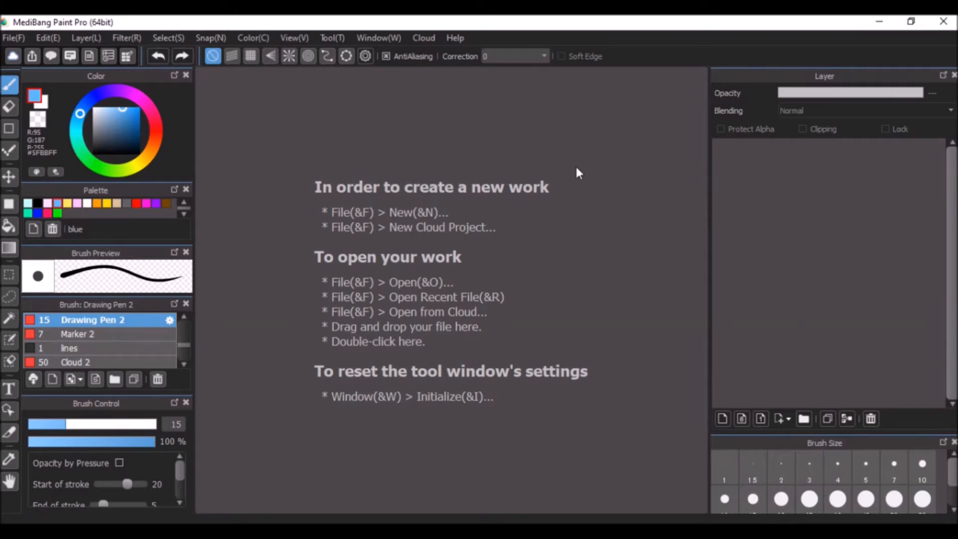
Hide the Color panel and show it again
click(387, 40)
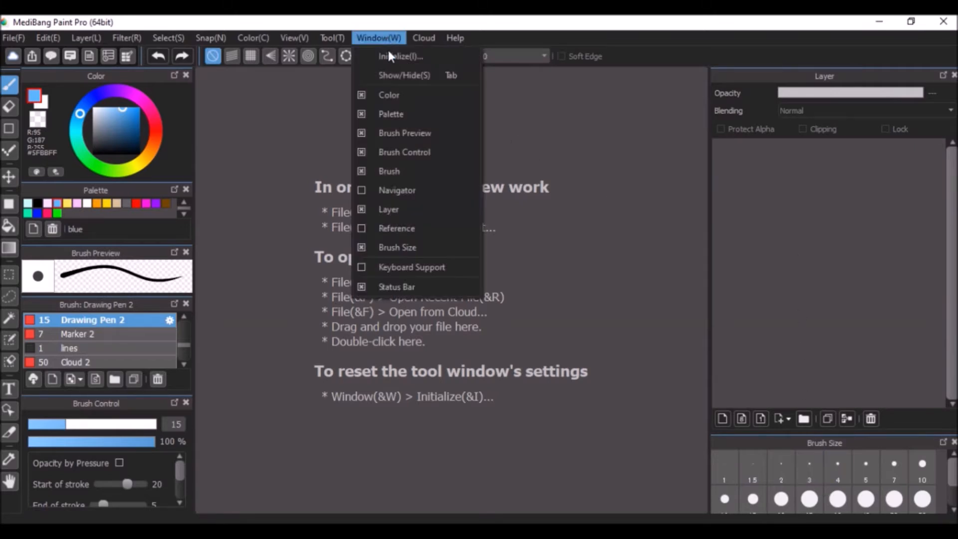
click(376, 100)
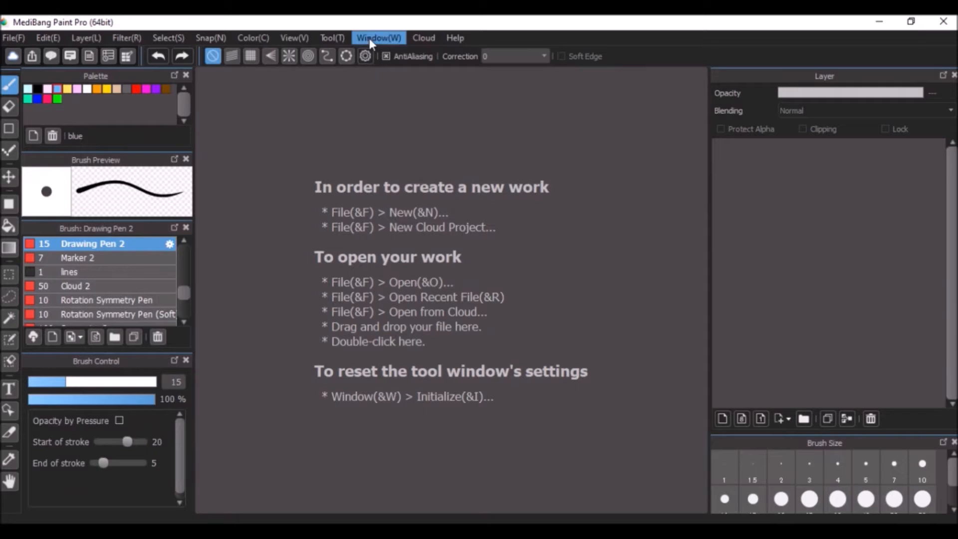
click(369, 38)
click(376, 98)
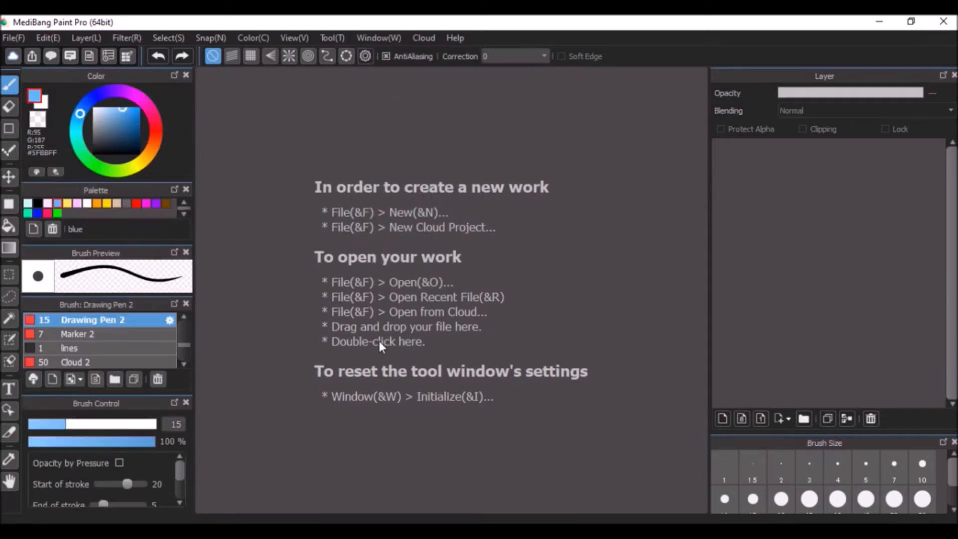
Create a new 1500 by 1500 pixel image at 600 dpi with a transparent background and a color layer
click(8, 41)
click(17, 59)
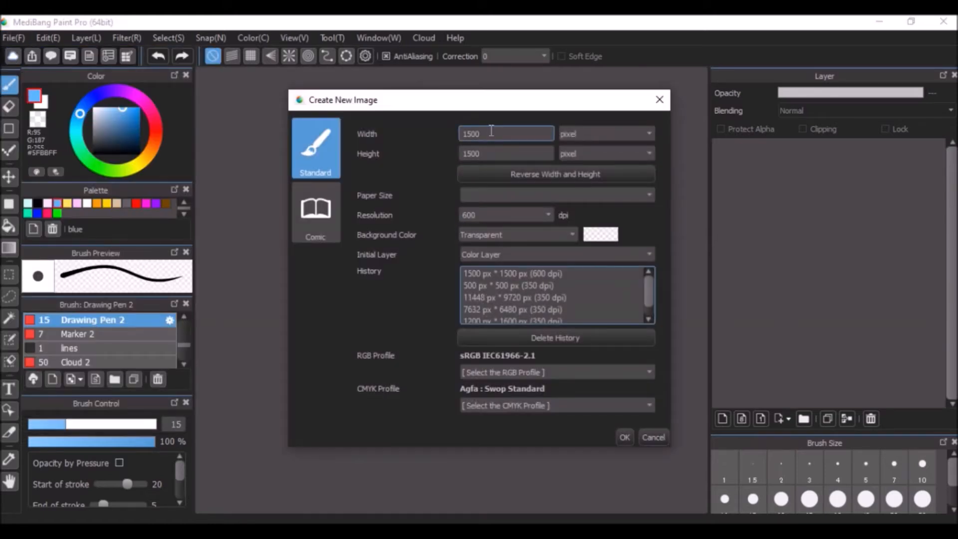
click(512, 153)
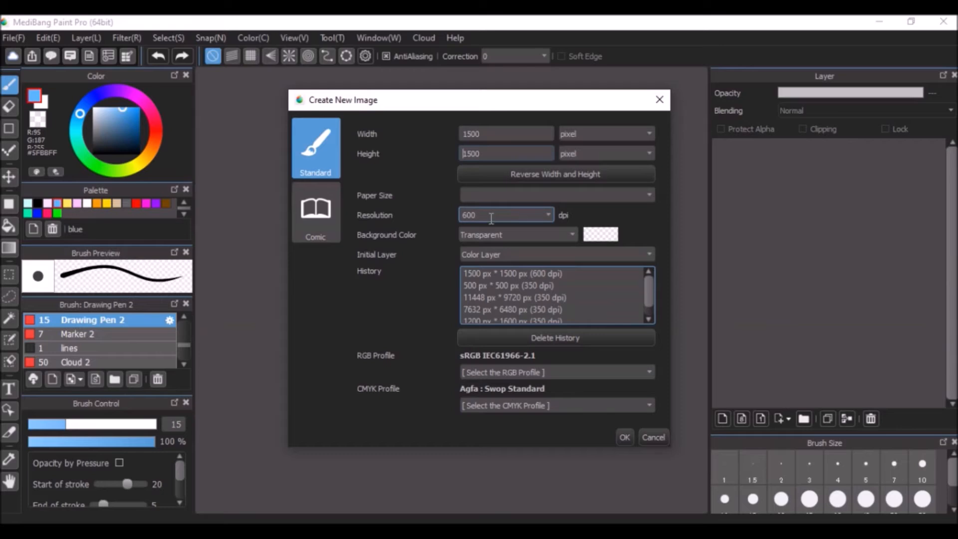
click(624, 437)
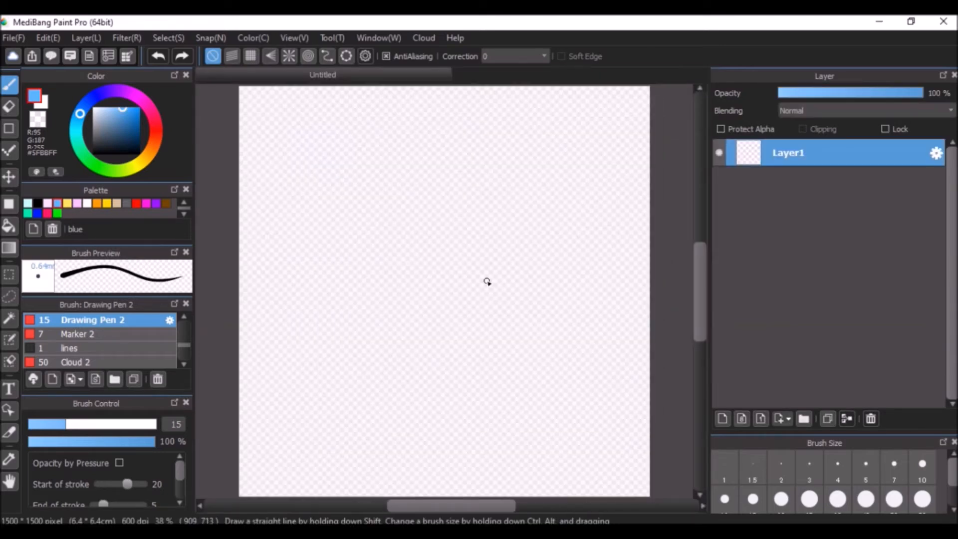
scroll(487, 281, up, 1)
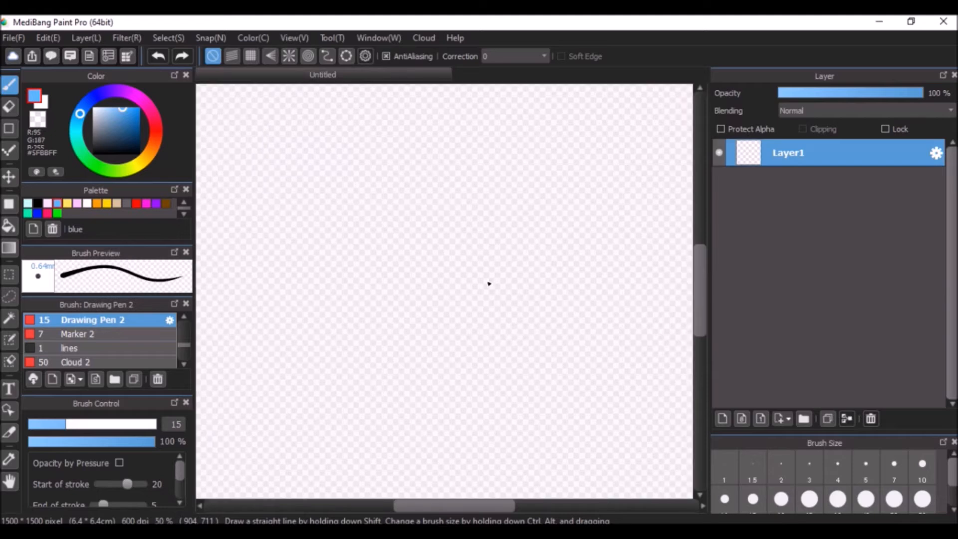
scroll(488, 283, down, 1)
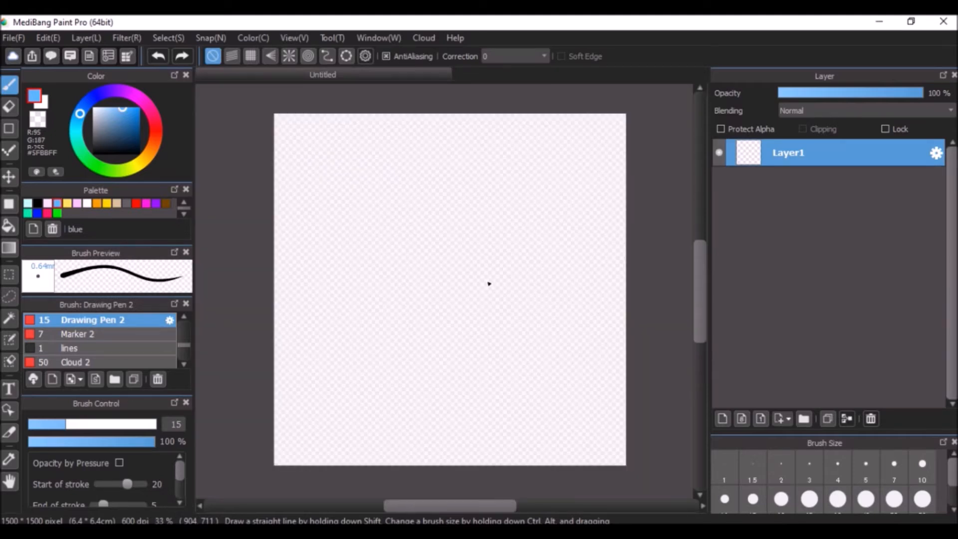
scroll(487, 281, down, 2)
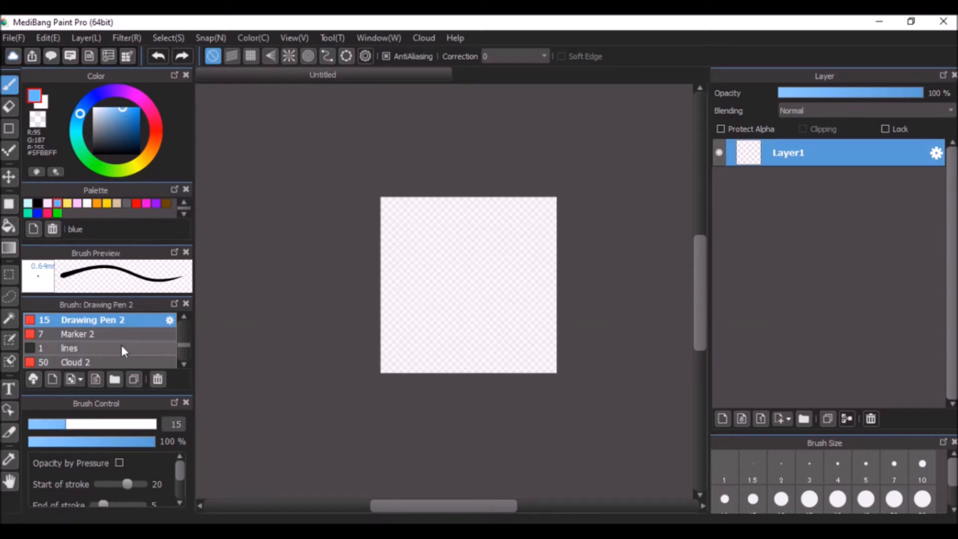
scroll(117, 322, up, 8)
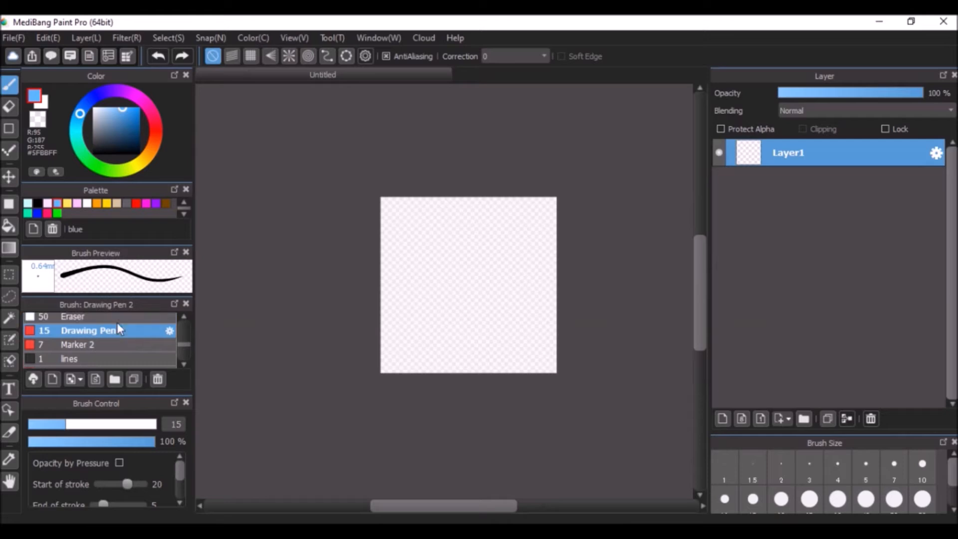
scroll(107, 327, up, 2)
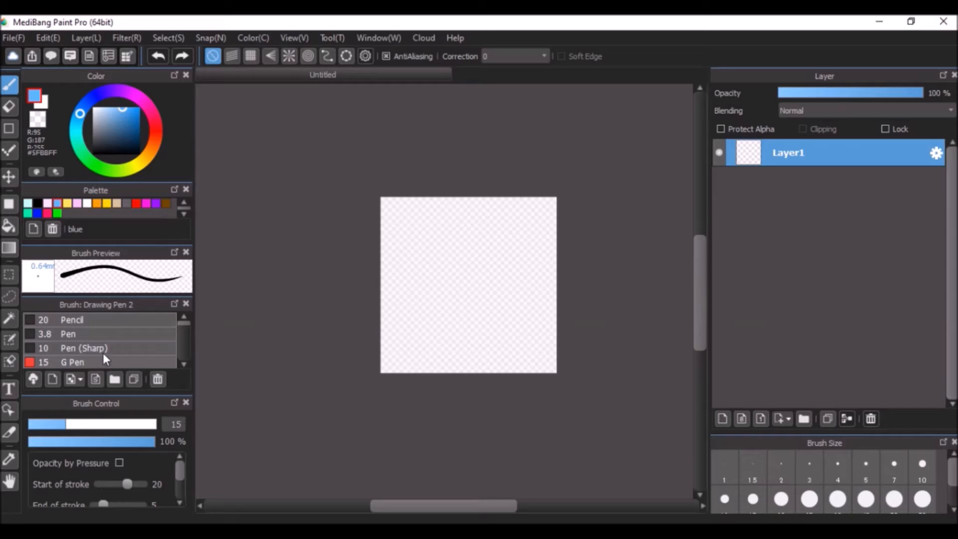
click(53, 378)
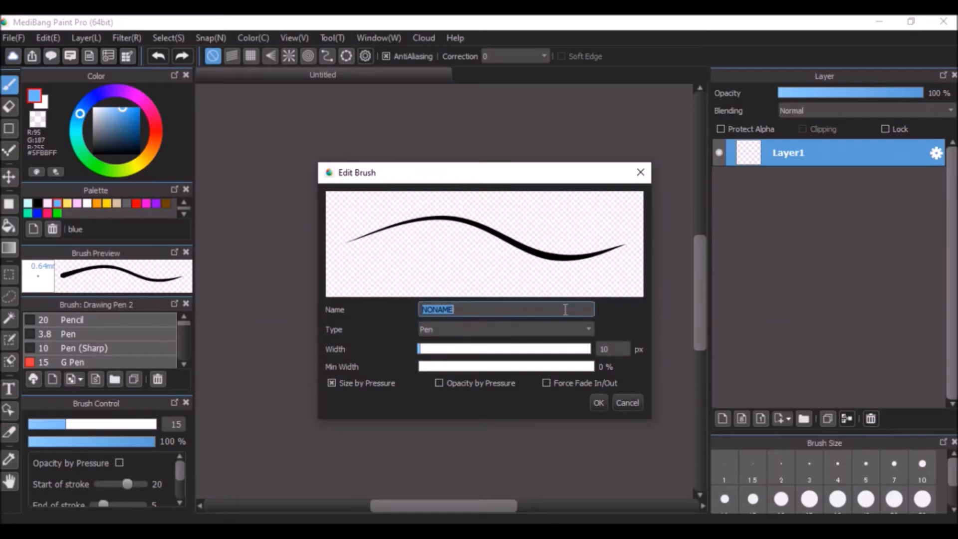
click(577, 333)
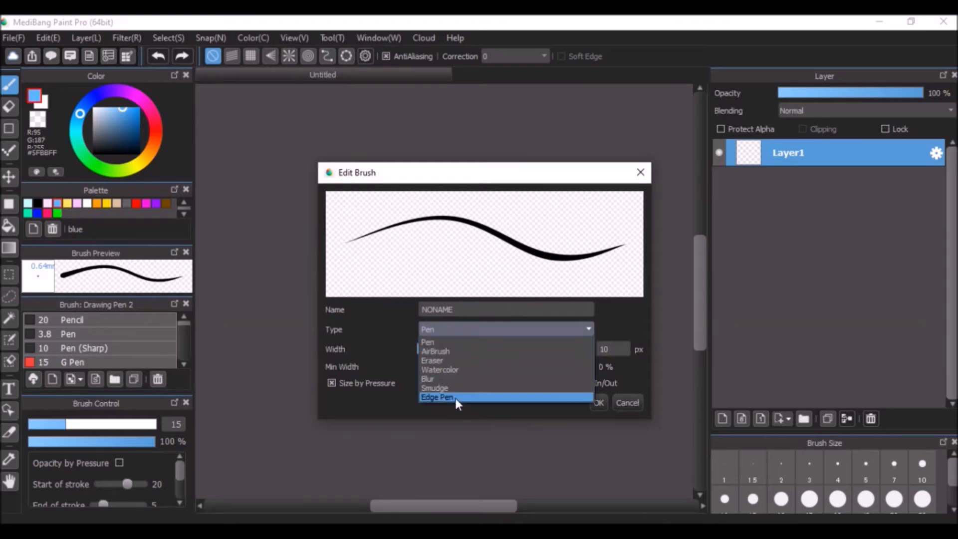
click(372, 353)
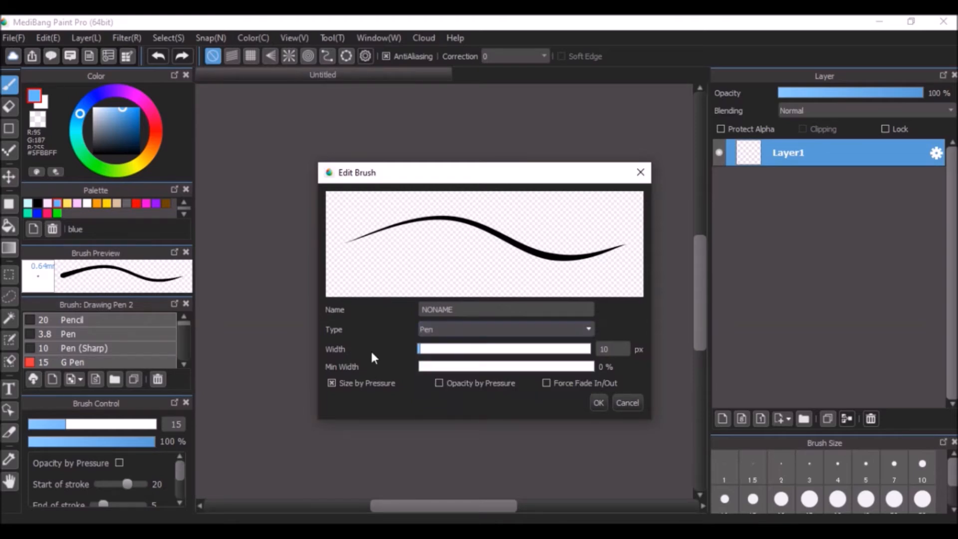
click(627, 403)
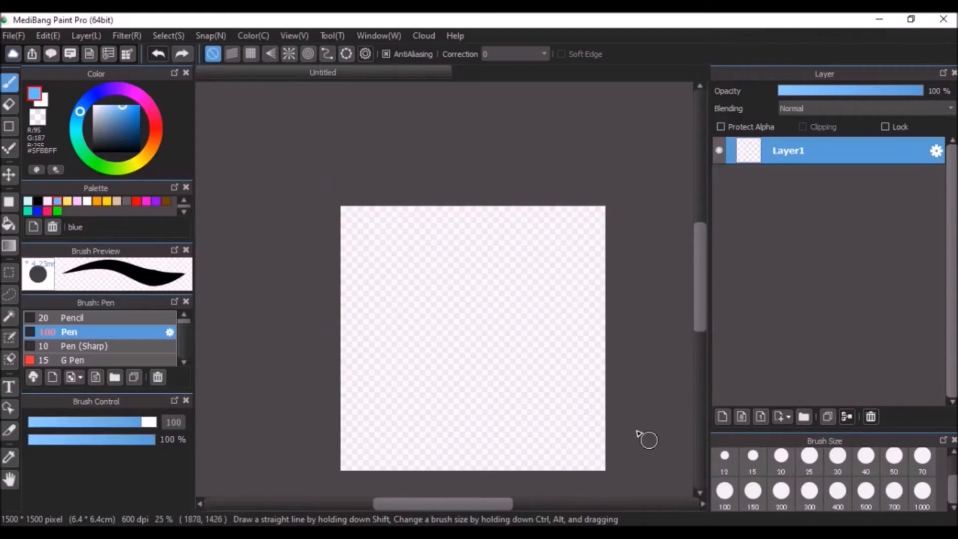
Draw a blue bow with two loops and two tails across the canvas using the Pen brush at size 100
click(127, 319)
click(124, 333)
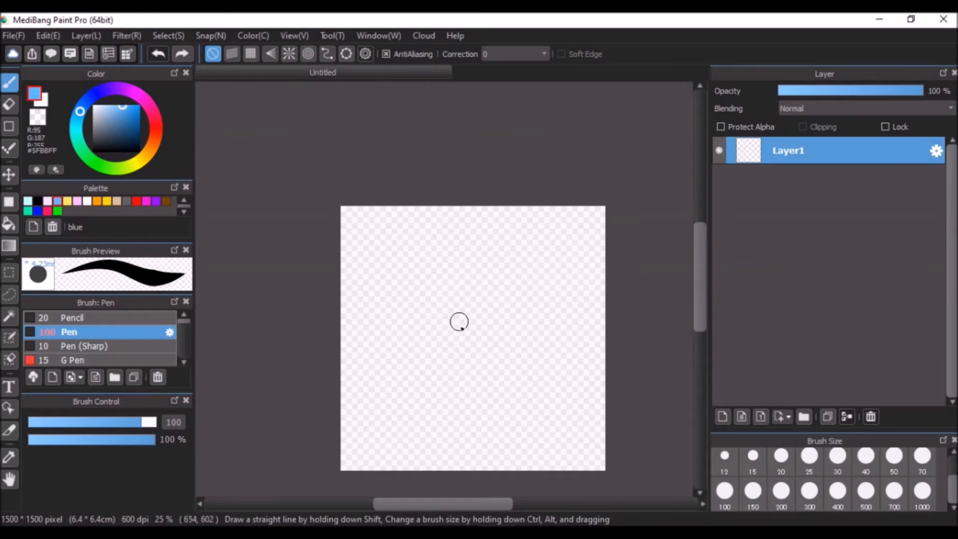
mouse_move(462, 315)
mouse_down()
mouse_move(408, 329)
mouse_move(369, 279)
mouse_move(397, 264)
mouse_move(463, 318)
mouse_move(510, 271)
mouse_move(551, 298)
mouse_move(517, 324)
mouse_move(470, 319)
mouse_move(457, 329)
mouse_move(436, 372)
mouse_move(388, 414)
mouse_move(506, 441)
mouse_up()
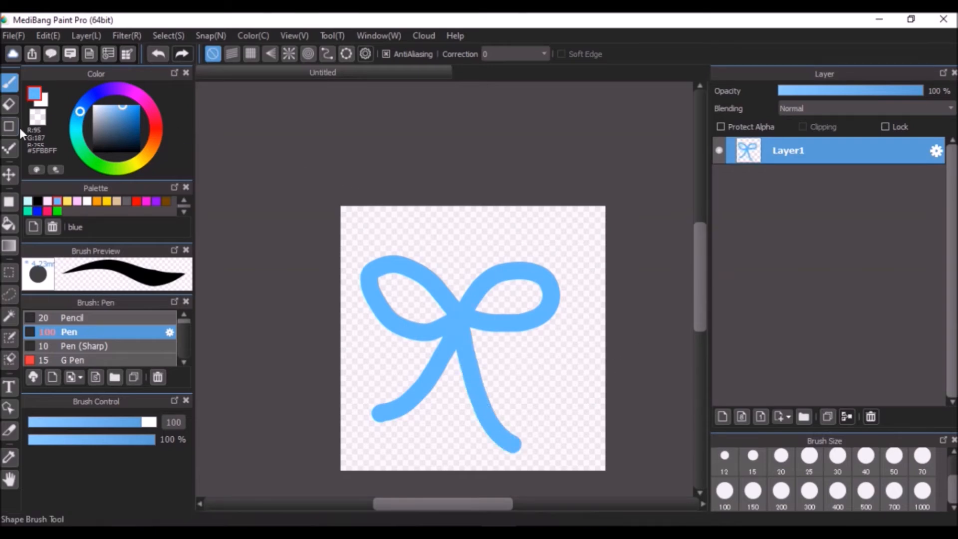
Move the drawn bow slightly up and to the right on the canvas
click(9, 174)
drag(459, 333, 472, 327)
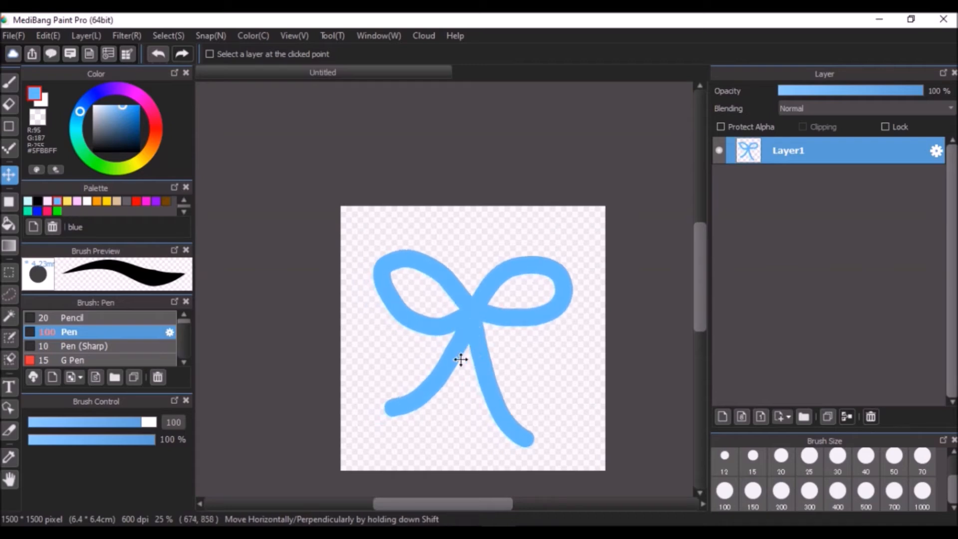
Transform the bow on Layer1, enlarging it from opposite corners until it spans almost the whole canvas
key(ctrl+t)
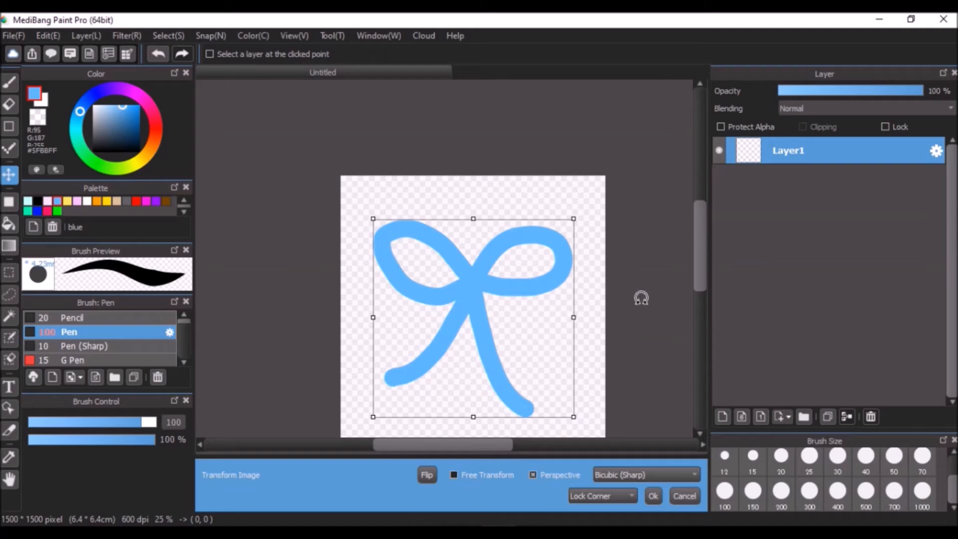
drag(702, 264, 703, 276)
drag(574, 365, 601, 386)
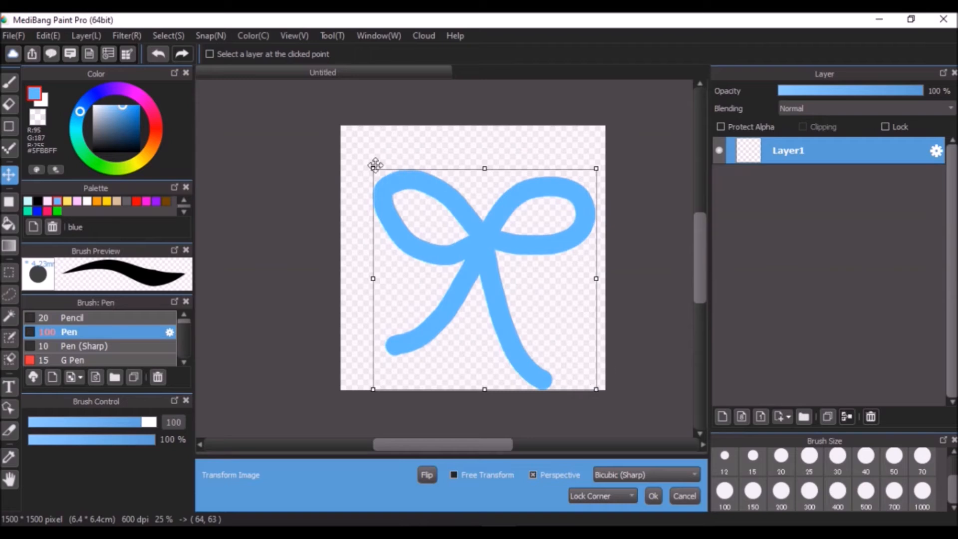
drag(371, 170, 340, 136)
mouse_move(457, 228)
mouse_down()
mouse_move(465, 238)
mouse_move(459, 225)
mouse_up()
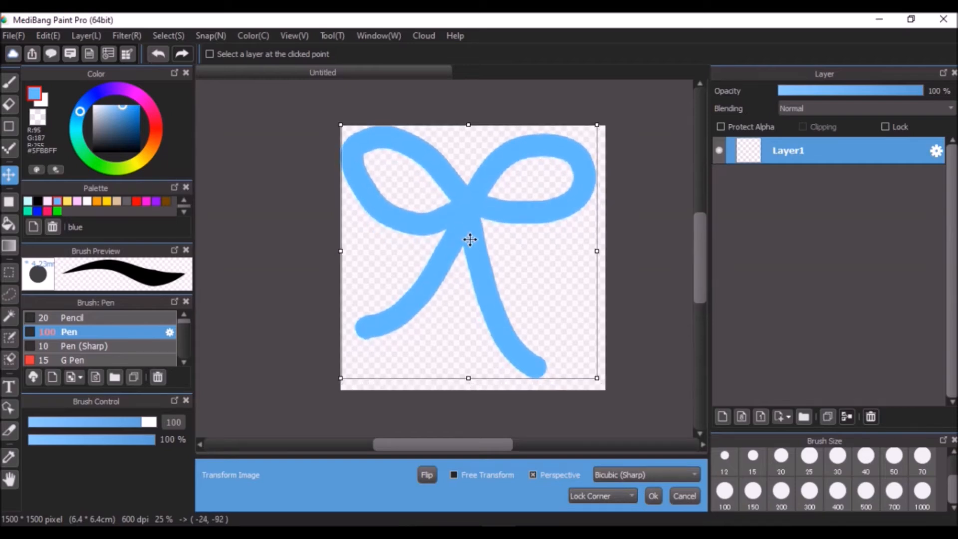
drag(597, 376, 608, 385)
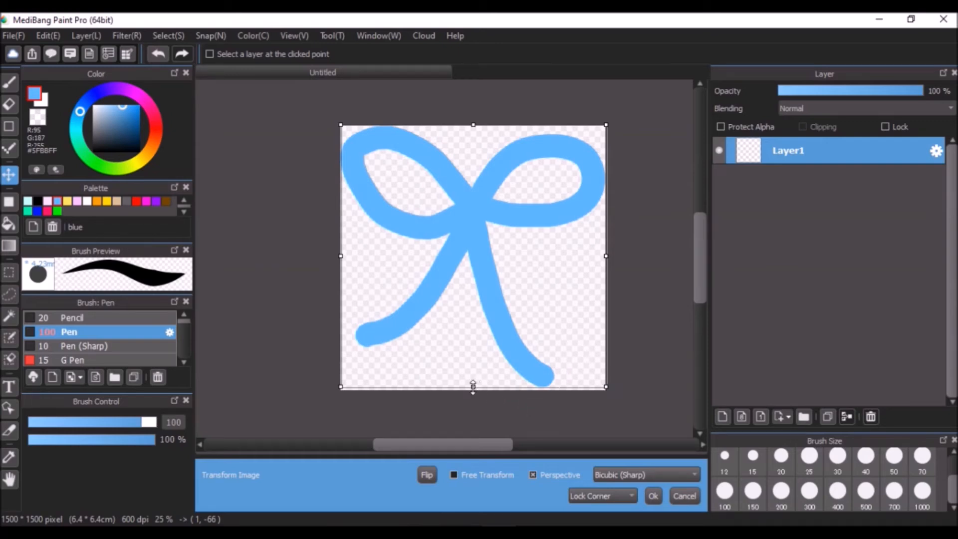
Fine-tune the four edges of the bow's transform box to fit the canvas and apply the transform
drag(474, 387, 476, 389)
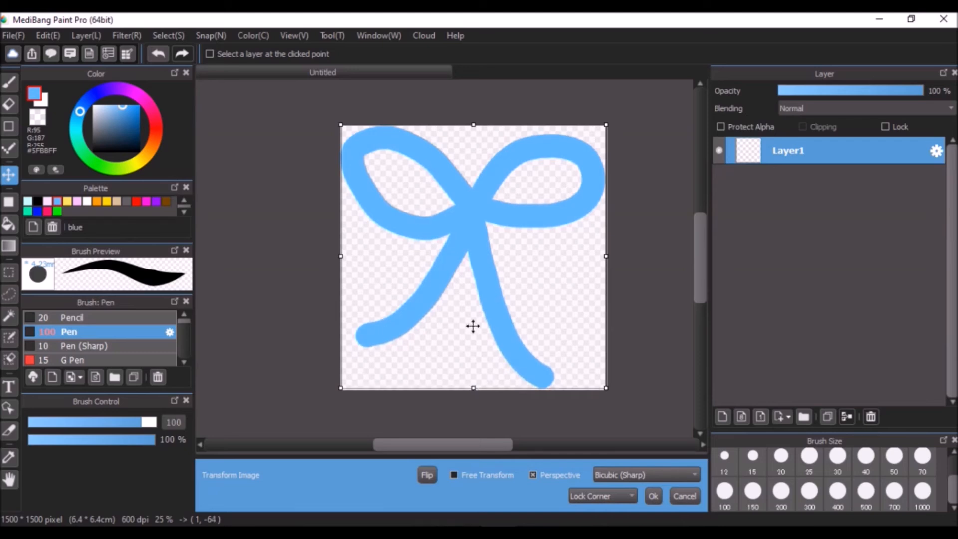
drag(340, 258, 343, 259)
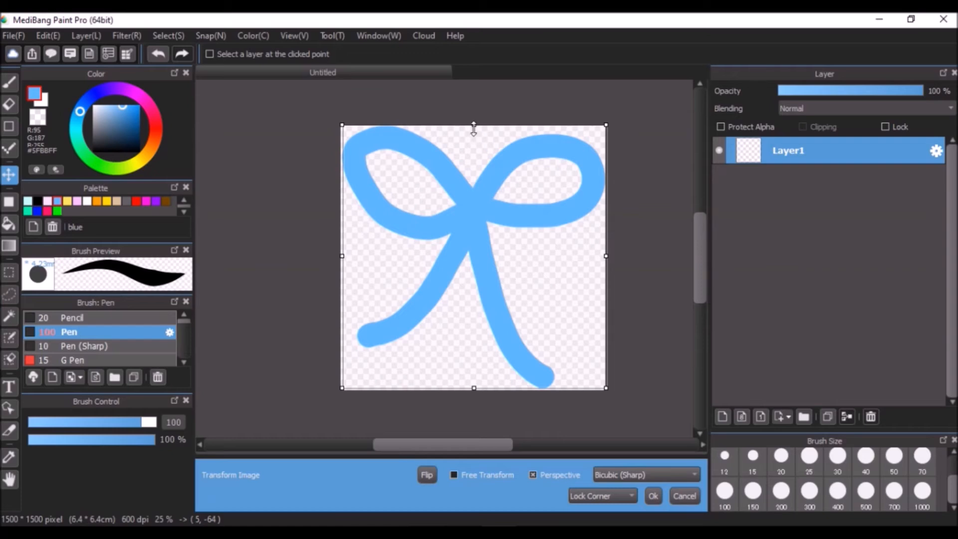
drag(475, 125, 474, 125)
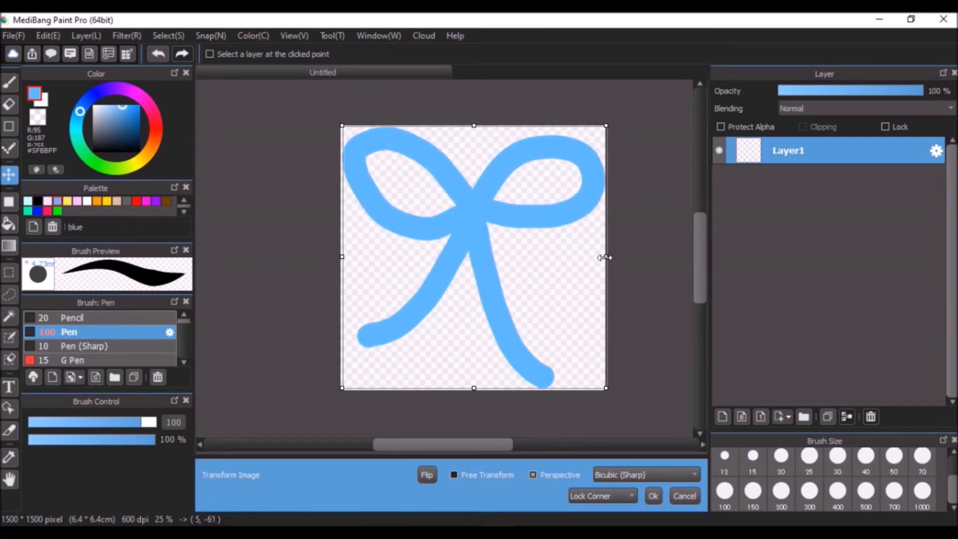
drag(605, 257, 604, 257)
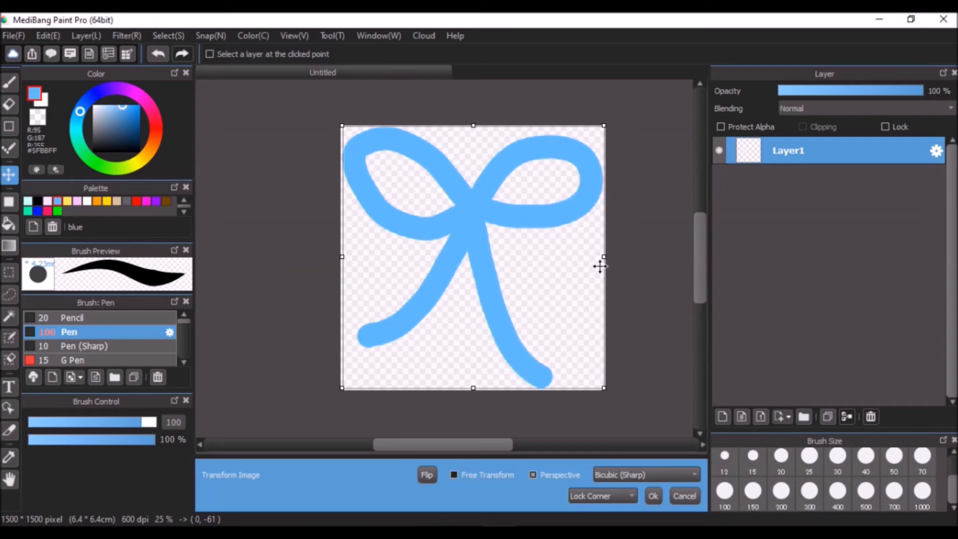
click(653, 496)
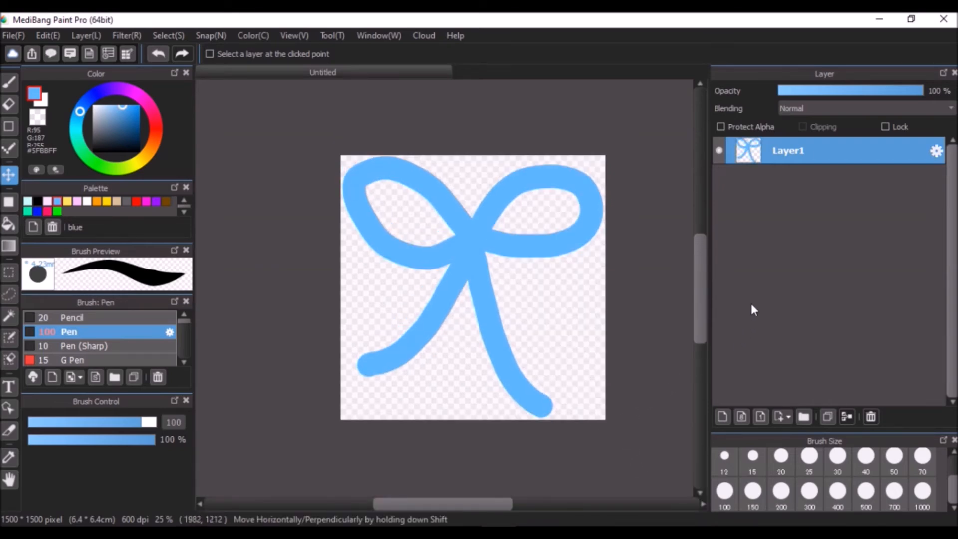
Duplicate Layer1 and fill the copy's bow with red (#FF000E) using the Bucket tool
click(829, 415)
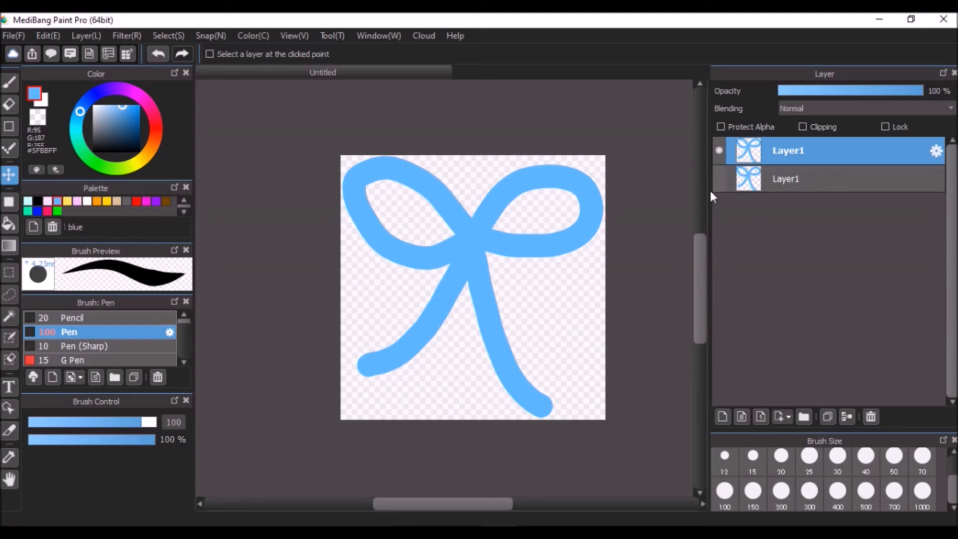
click(18, 225)
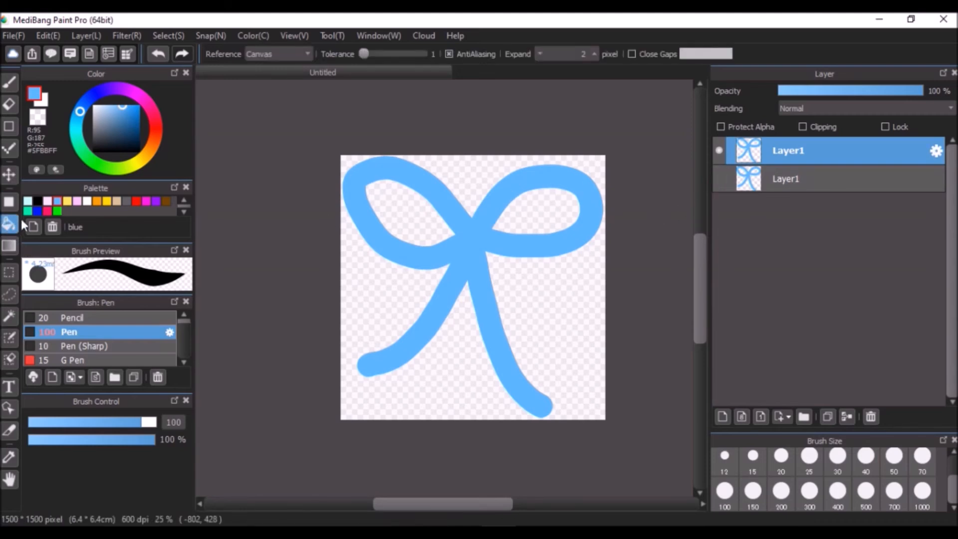
click(155, 126)
drag(128, 115, 142, 104)
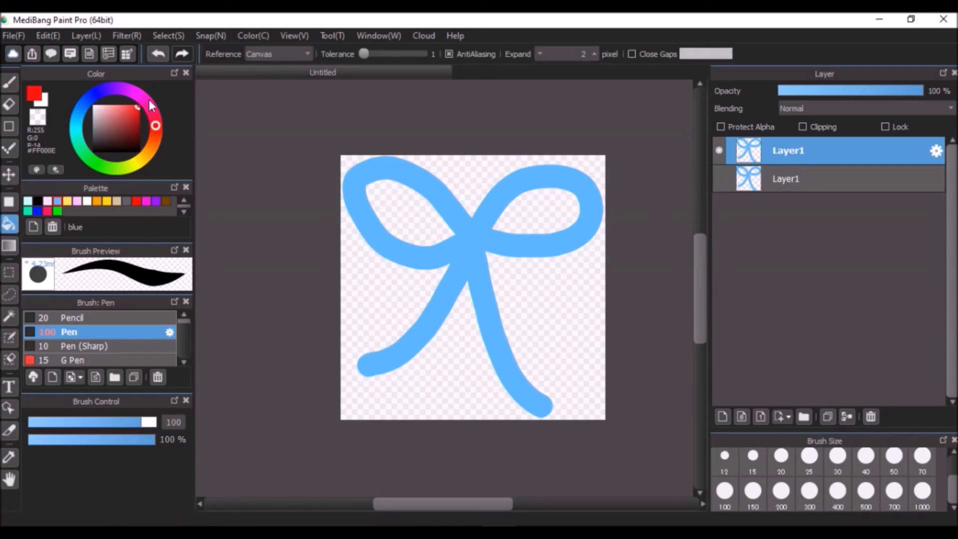
click(369, 176)
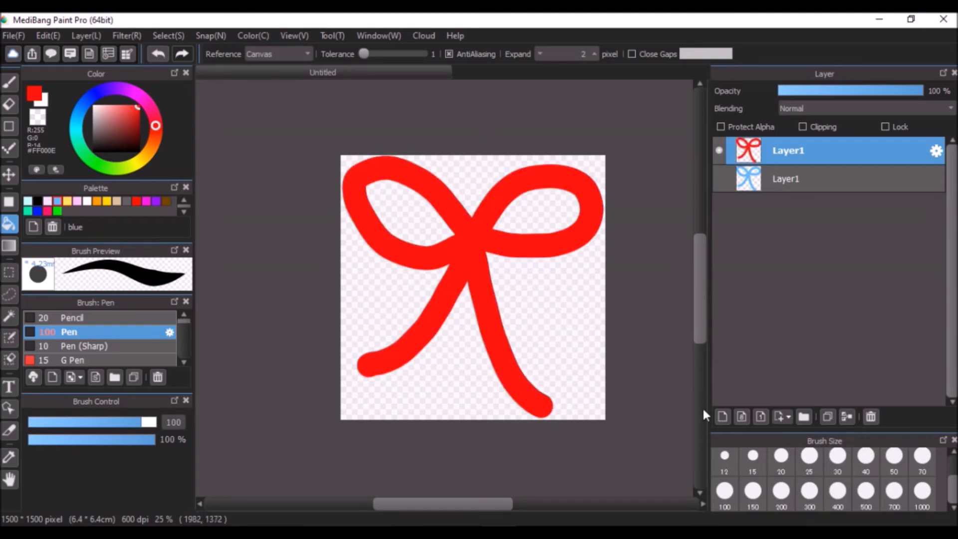
Duplicate the bow layer twice more, filling one copy orange and the other yellow (#FFE700)
click(829, 417)
click(148, 152)
click(470, 239)
click(828, 417)
click(141, 159)
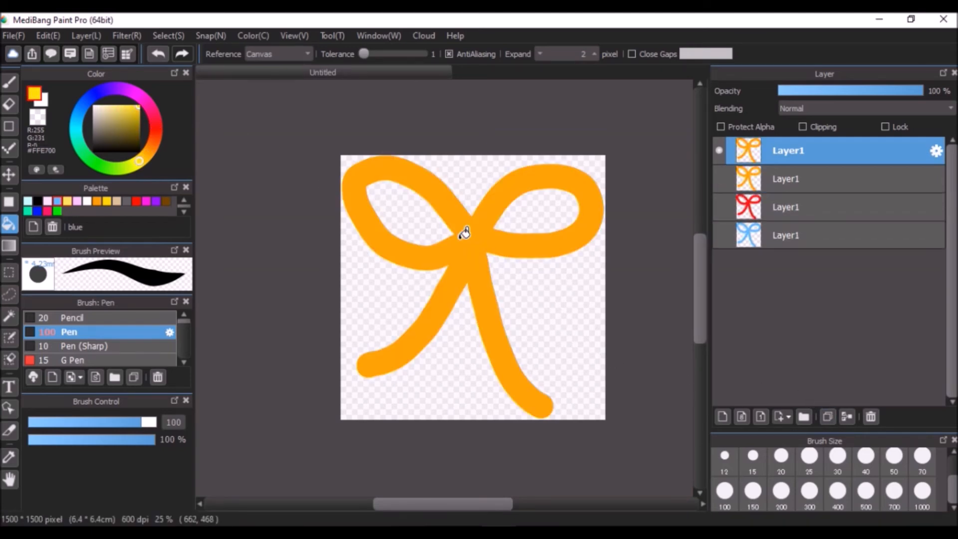
click(465, 232)
Add green and dark blue bow copies and reorder the layers so the light blue bow sits between them
click(829, 417)
click(99, 94)
click(719, 178)
click(719, 235)
click(719, 291)
drag(792, 179, 792, 142)
drag(792, 291, 792, 143)
Duplicate the bow layer again, fill the copy magenta (#EE00FF), and leave only that layer visible
click(828, 417)
click(133, 92)
click(471, 238)
click(719, 150)
click(719, 320)
click(719, 291)
click(719, 263)
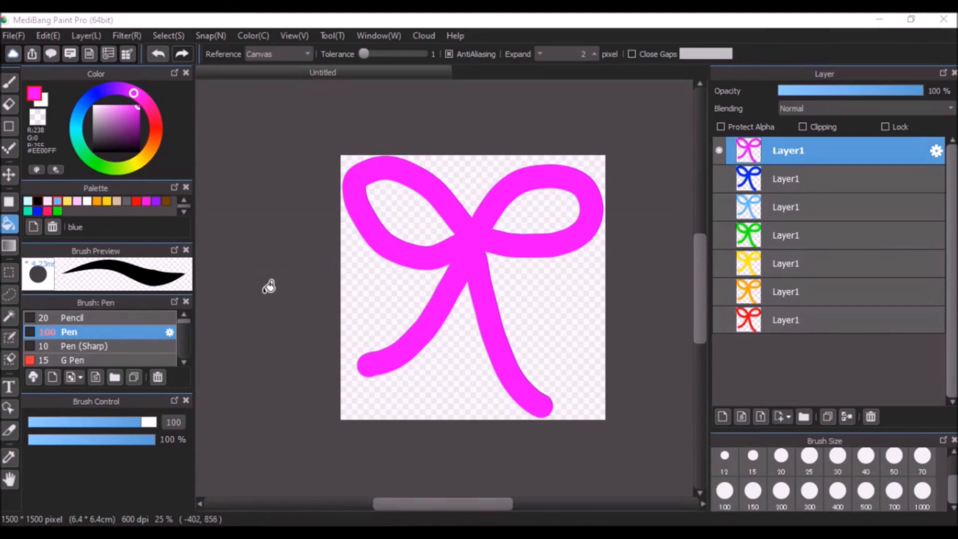
Export the magenta bow as a transparent PNG at 600 dpi to Downloads, named "handdrawn ribbon purple"
click(14, 39)
click(137, 273)
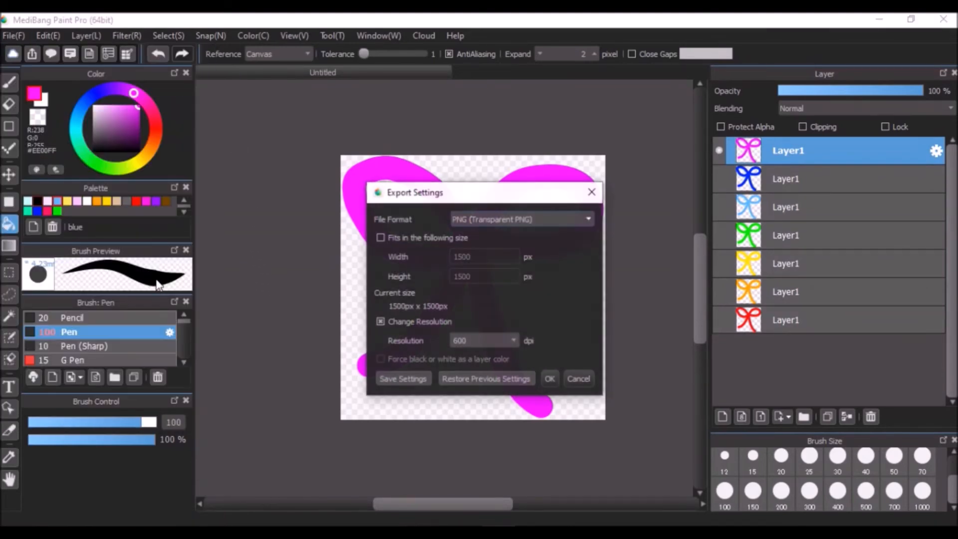
click(550, 379)
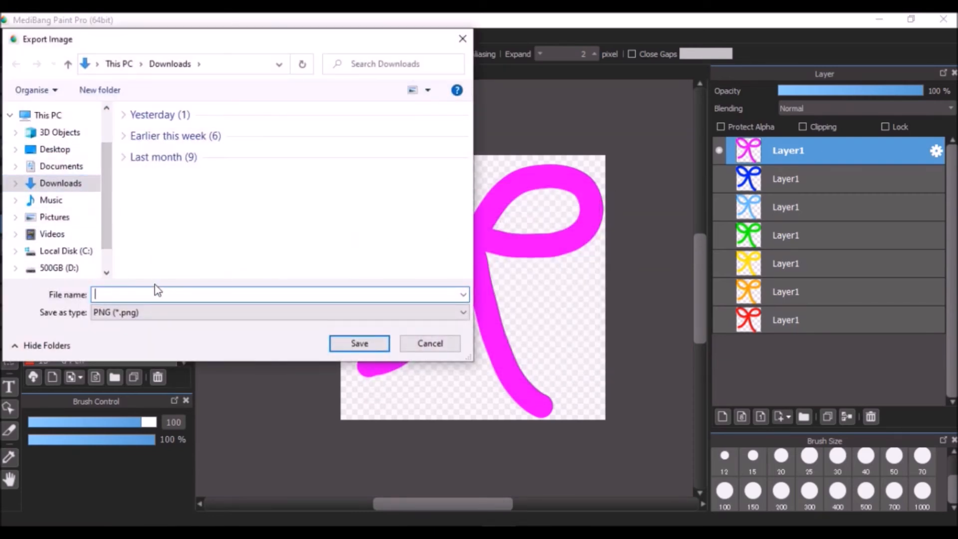
key(Home)
text(handdrawn)
click(370, 345)
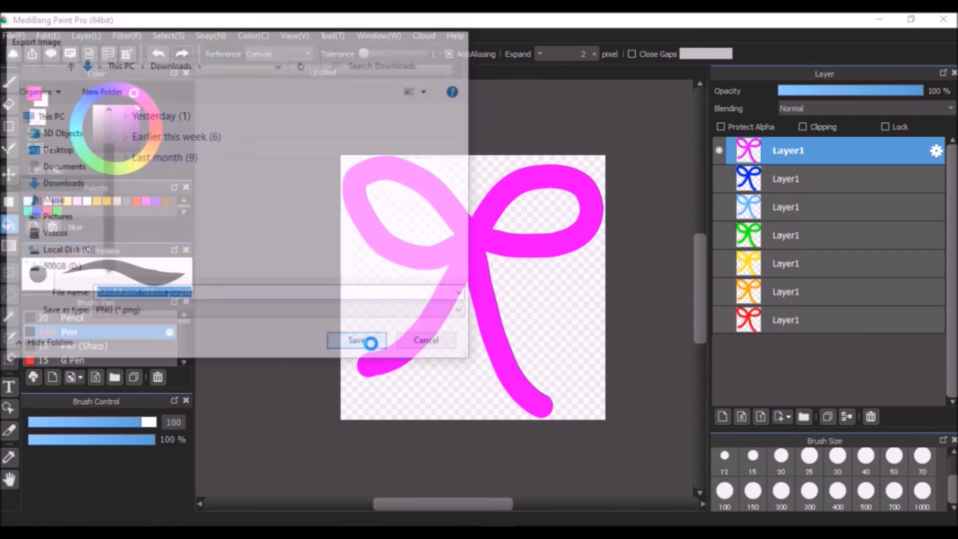
Hide the magenta bow, show the dark blue one, and export it as a PNG named "handdrawn ribbon blue"
click(718, 150)
click(719, 179)
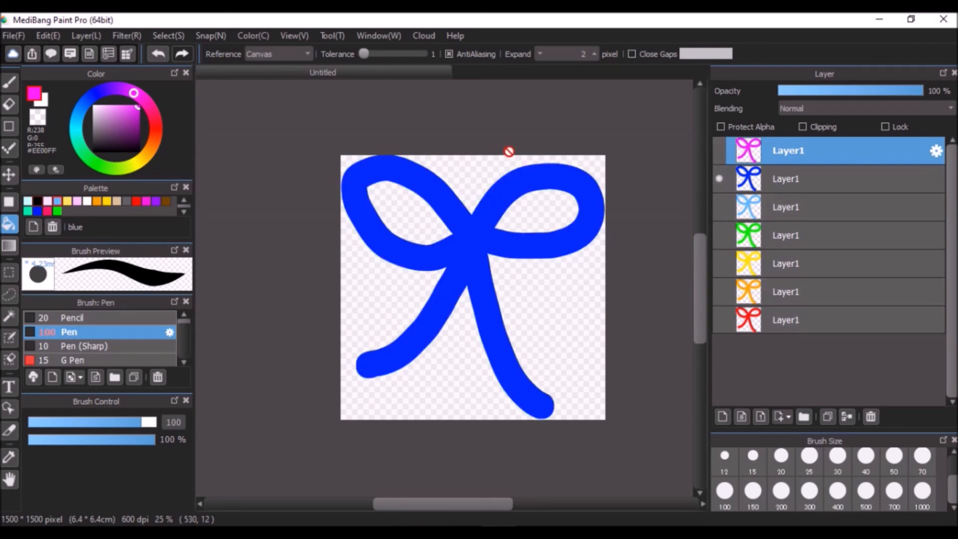
click(14, 36)
click(70, 265)
click(162, 172)
click(188, 295)
key(BackSpace)
key(BackSpace)
key(BackSpace)
key(BackSpace)
key(BackSpace)
key(BackSpace)
text(blu)
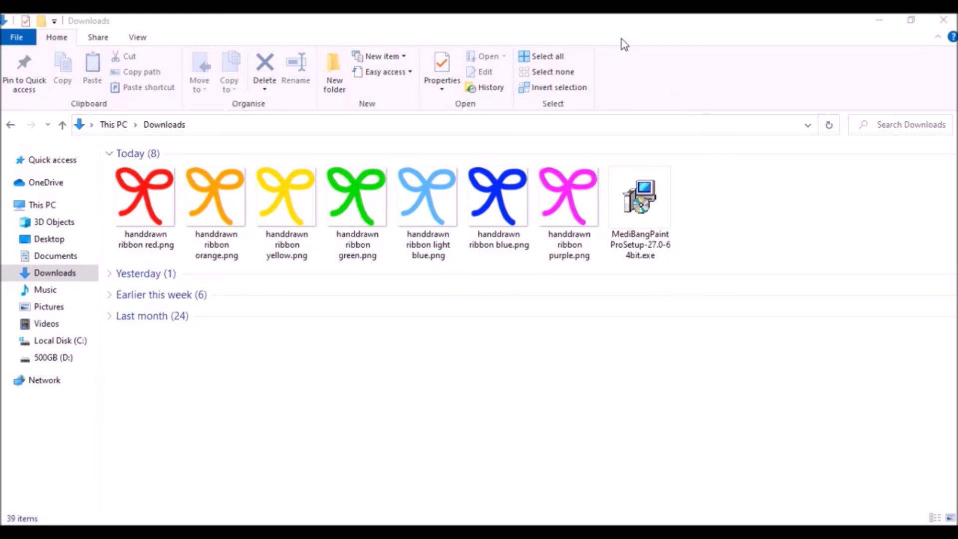
Switch to Canva's Contributor Hub upload page and upload the seven handdrawn ribbon PNG files from the Downloads folder
drag(615, 33, 684, 135)
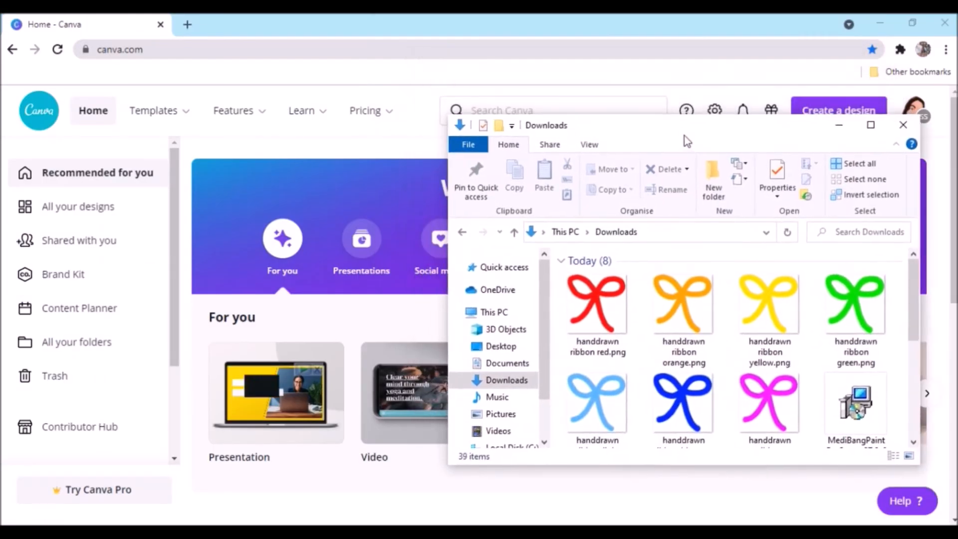
click(128, 437)
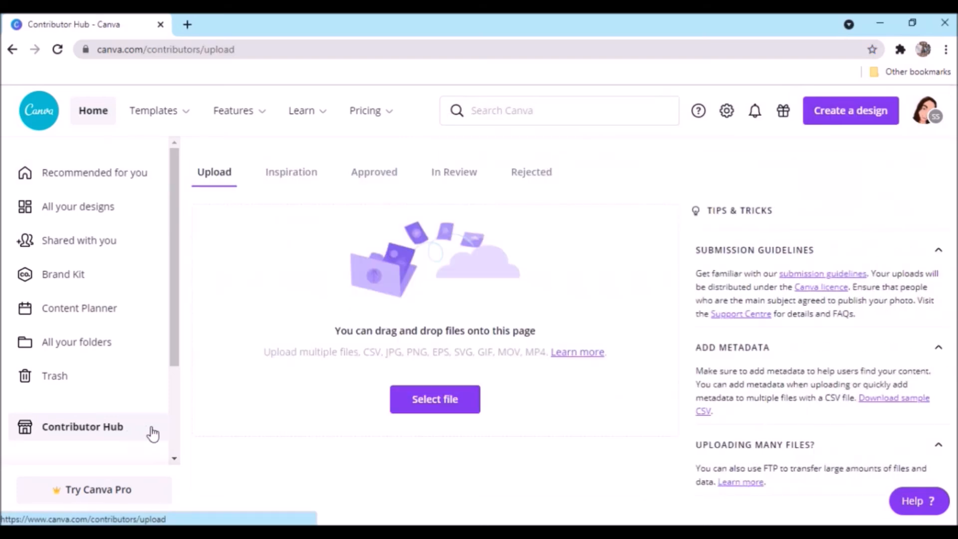
click(192, 532)
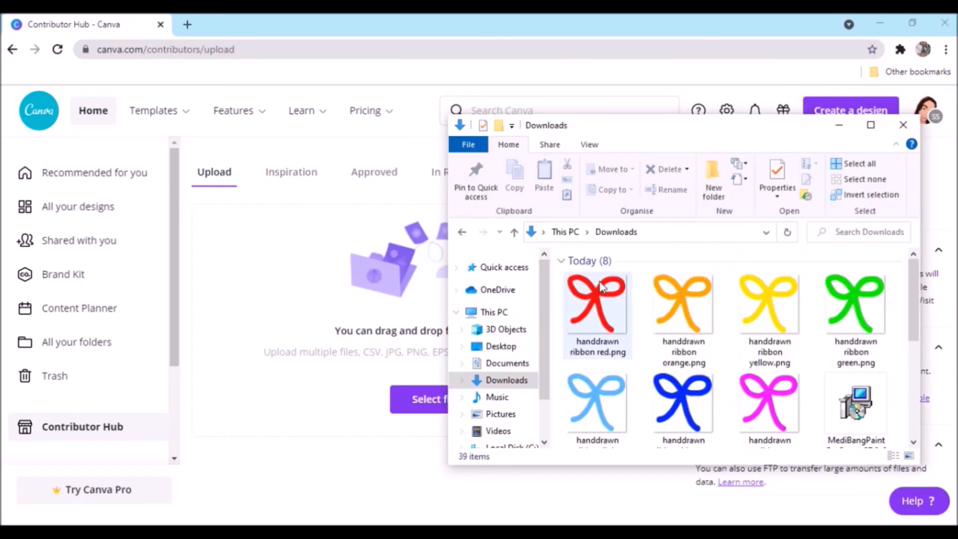
click(599, 287)
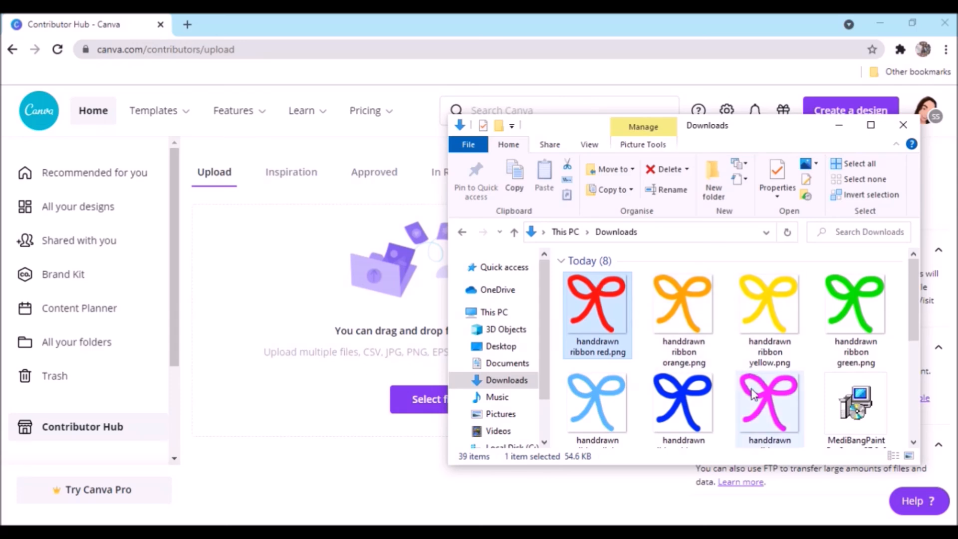
shift+click(754, 394)
drag(590, 286, 319, 367)
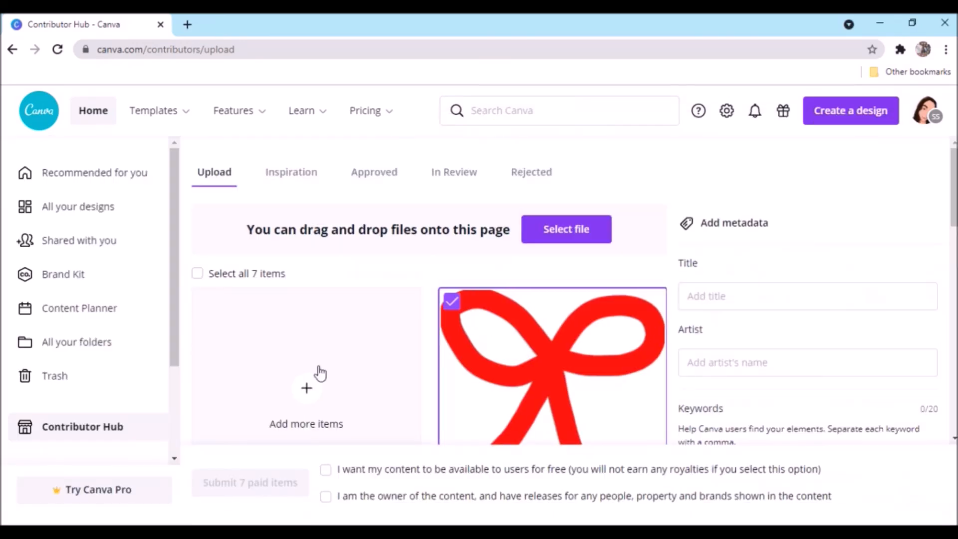
For all 7 uploaded items, enter the artist's name and the keywords handdrawn, drawing, sketch, ribbon and a personal portfolio tag
click(197, 274)
click(760, 292)
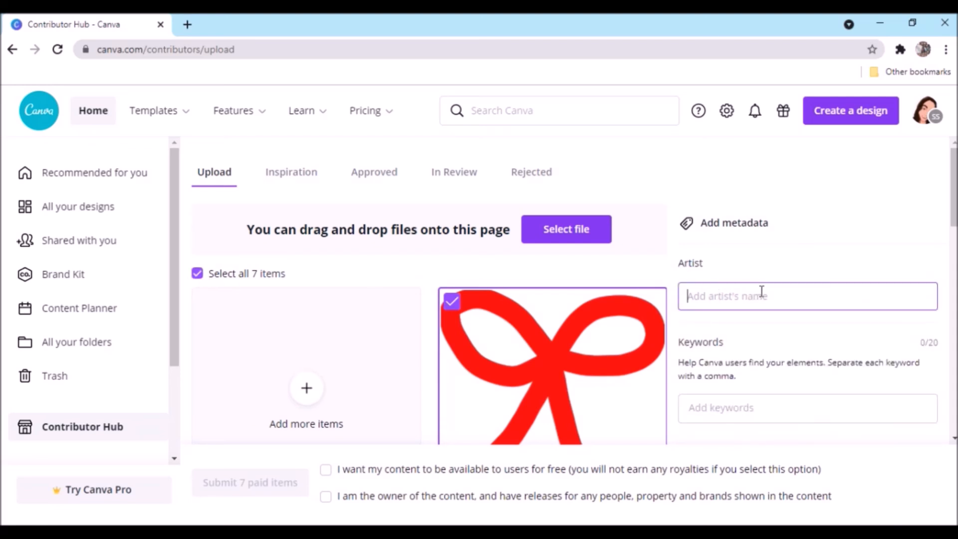
text(She San)
scroll(766, 398, down, 2)
click(775, 343)
text(hand)
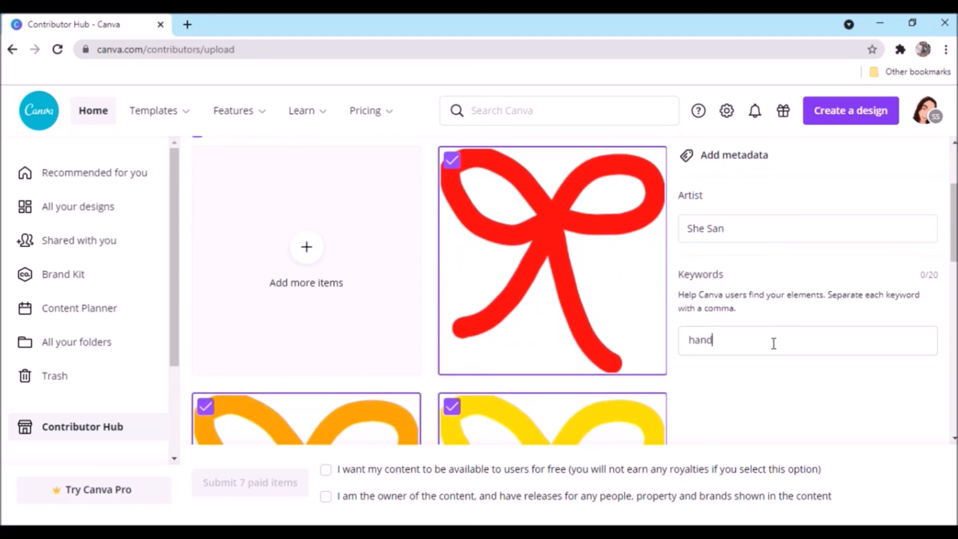
text(drawn,drawing,sketch,ribbon,shesanportfolio,)
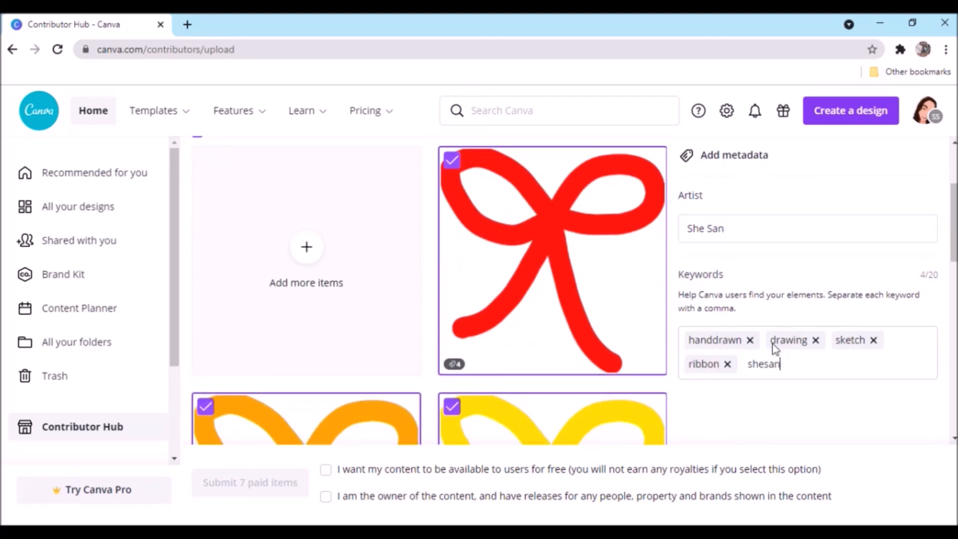
scroll(772, 343, up, 2)
click(224, 274)
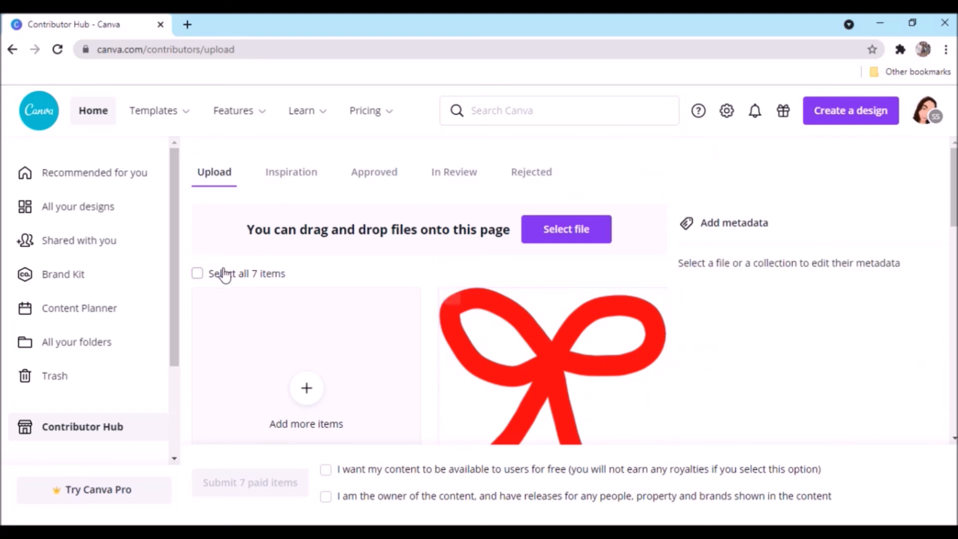
Title the red bow "Red Ribbon" and the orange bow "Orange Ribbon"
click(479, 348)
click(873, 299)
text(REd Ribbon)
click(488, 317)
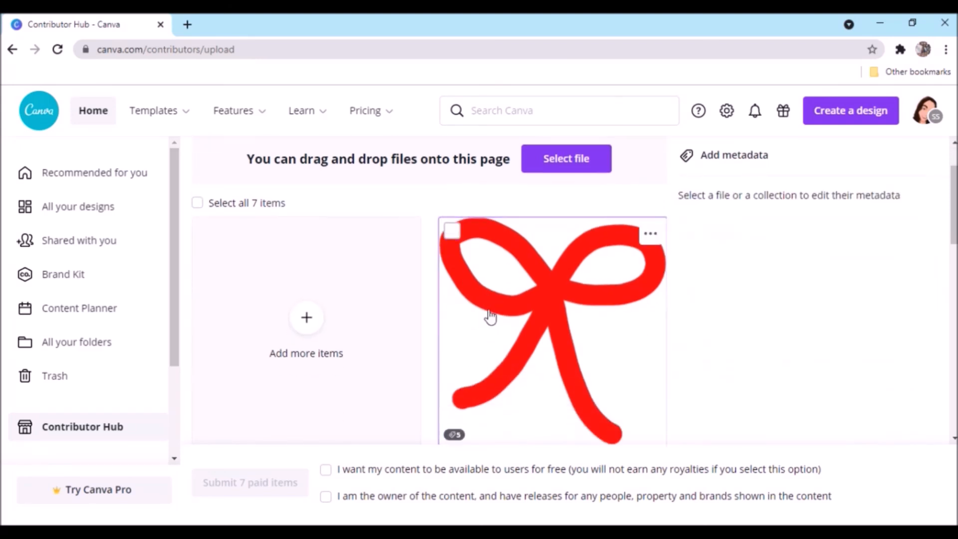
scroll(487, 317, down, 5)
click(295, 312)
click(723, 232)
text(Orange Ribbon)
Title the yellow bow "Yellow Ribbon" and the green bow "Green Ribbon"
click(549, 320)
click(774, 229)
text(Yellow Ribbon)
click(725, 235)
text(Green Ribbon)
Title the blue bow "Blue Ribbon" and the magenta bow "Pink Ribbon"
click(549, 319)
text(Blue Ribbon)
scroll(319, 342, down, 3)
click(529, 343)
click(762, 223)
text(Pink Ribbon)
scroll(462, 322, up, 3)
scroll(462, 322, up, 5)
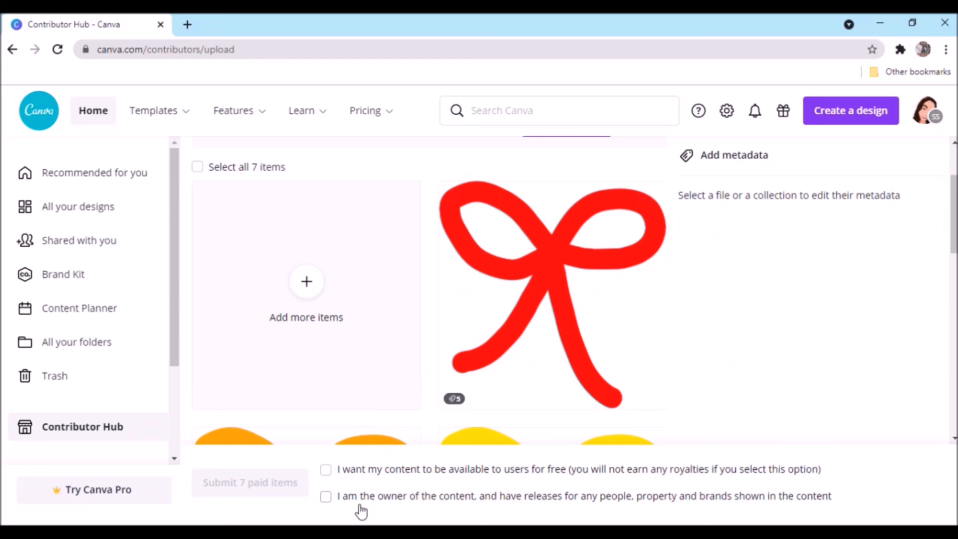
Declare ownership of the content, submit the 7 items as paid content, and return to the upload page
click(334, 501)
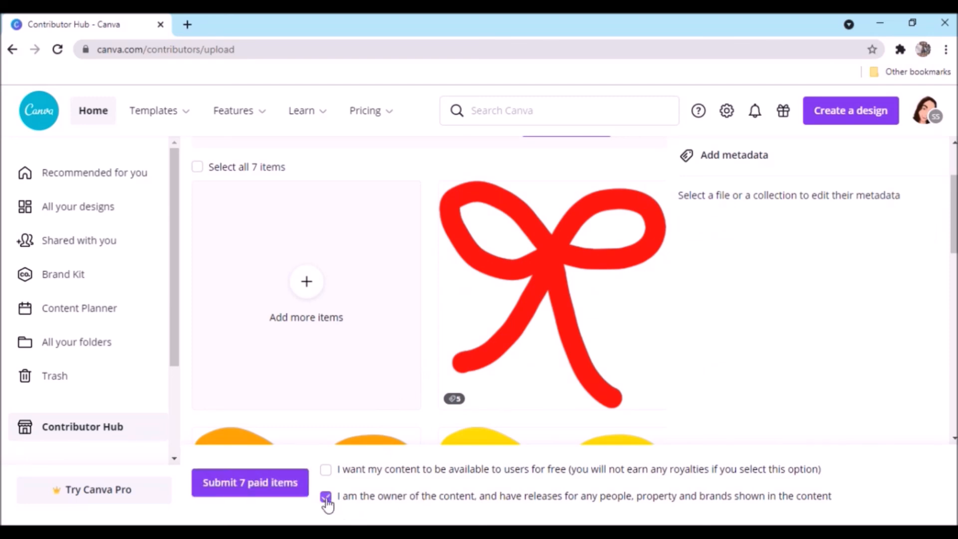
click(256, 487)
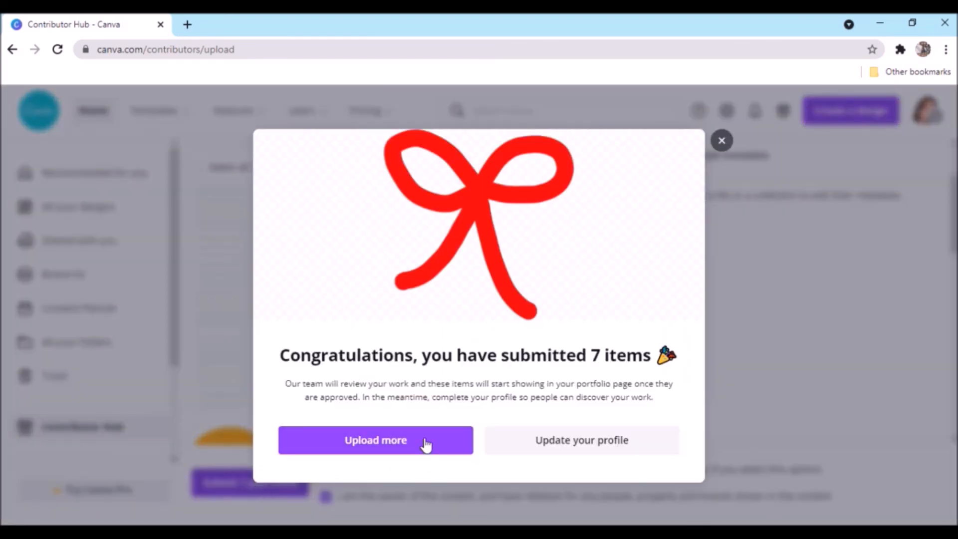
click(425, 442)
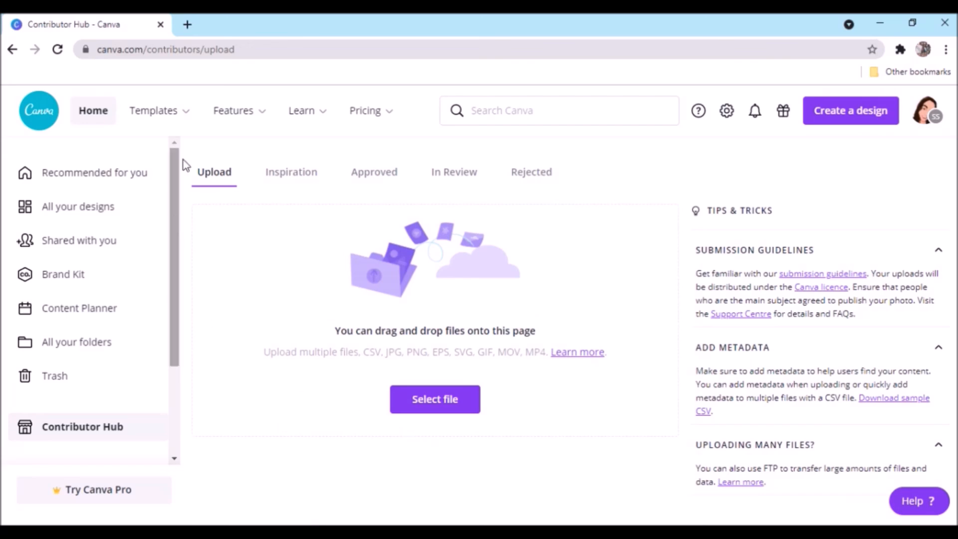
Reload the Contributor Hub and examine the submitted ribbons that are in review
click(58, 51)
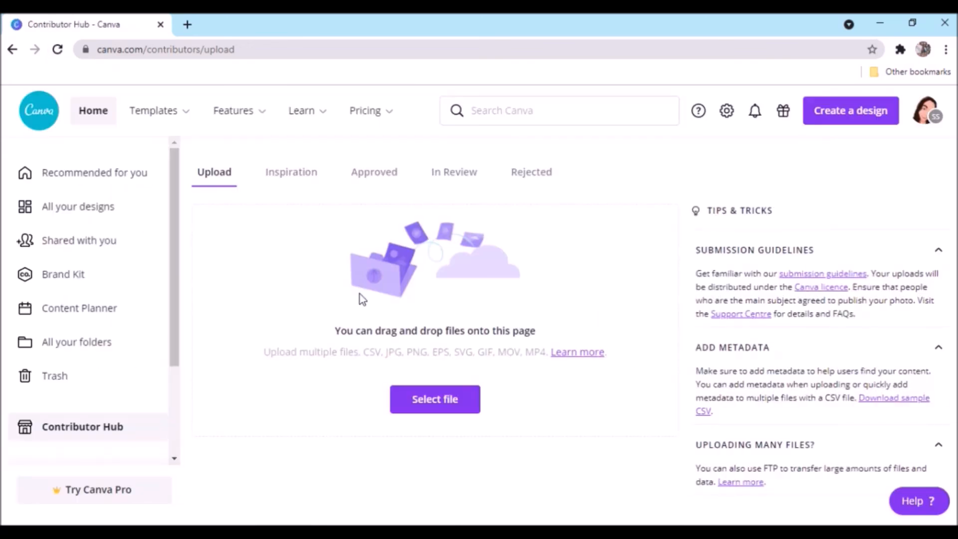
click(473, 186)
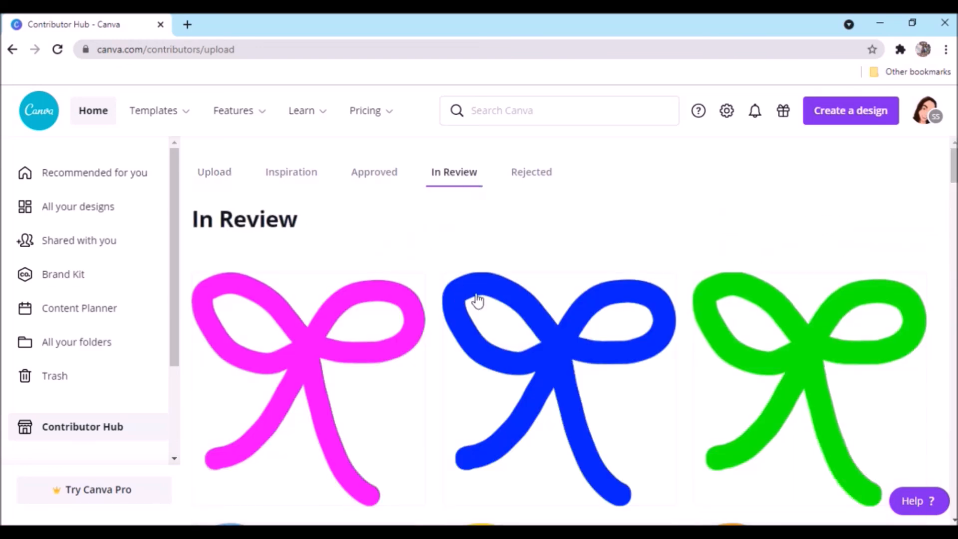
scroll(570, 305, down, 3)
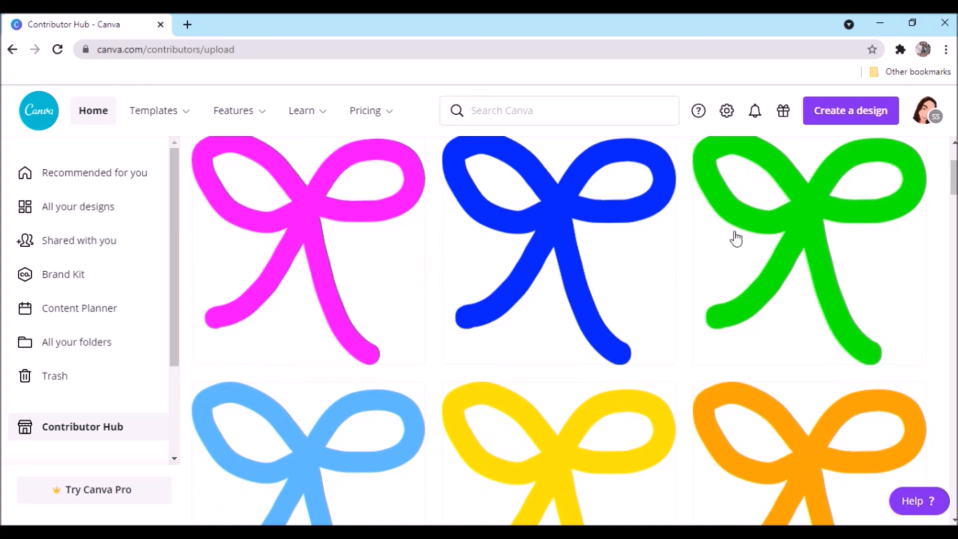